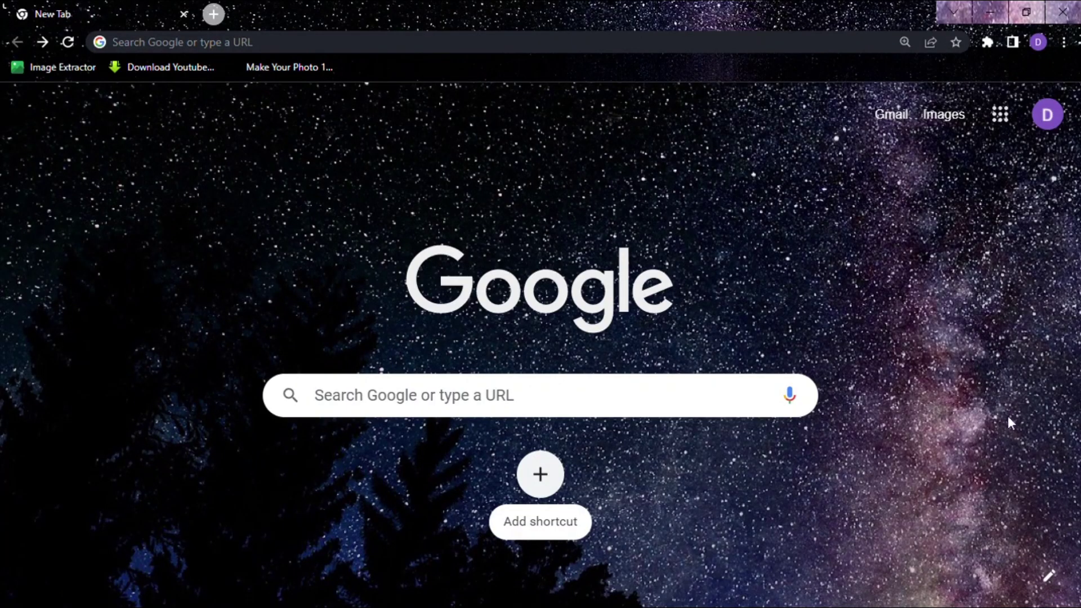
# - Search Google for 'Deep motion' and open the DeepMotion website from the results
pyautogui.click(414, 411)
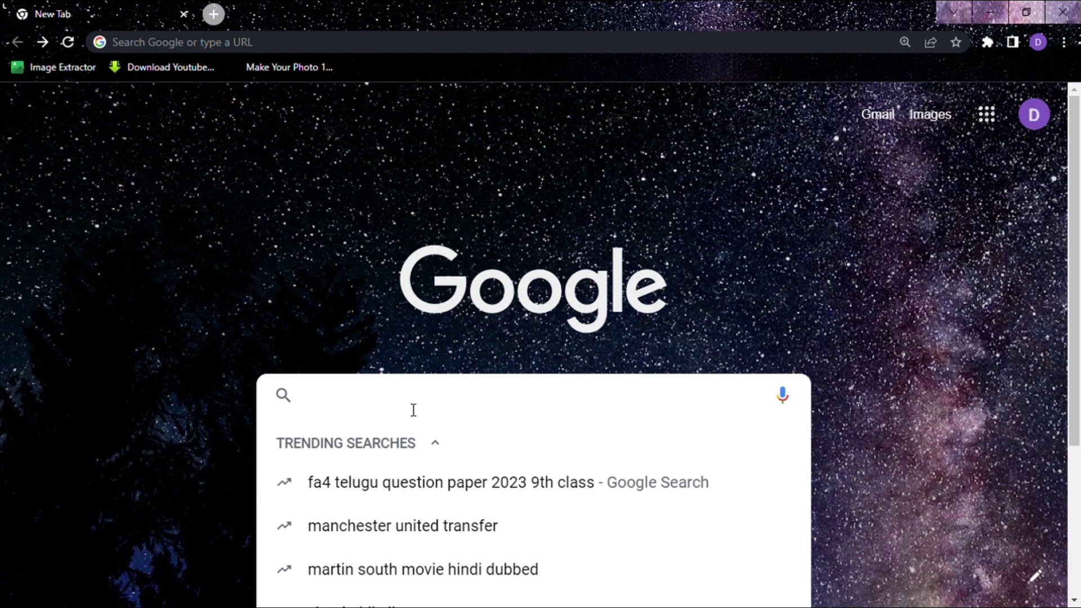
pyautogui.write('Dee')
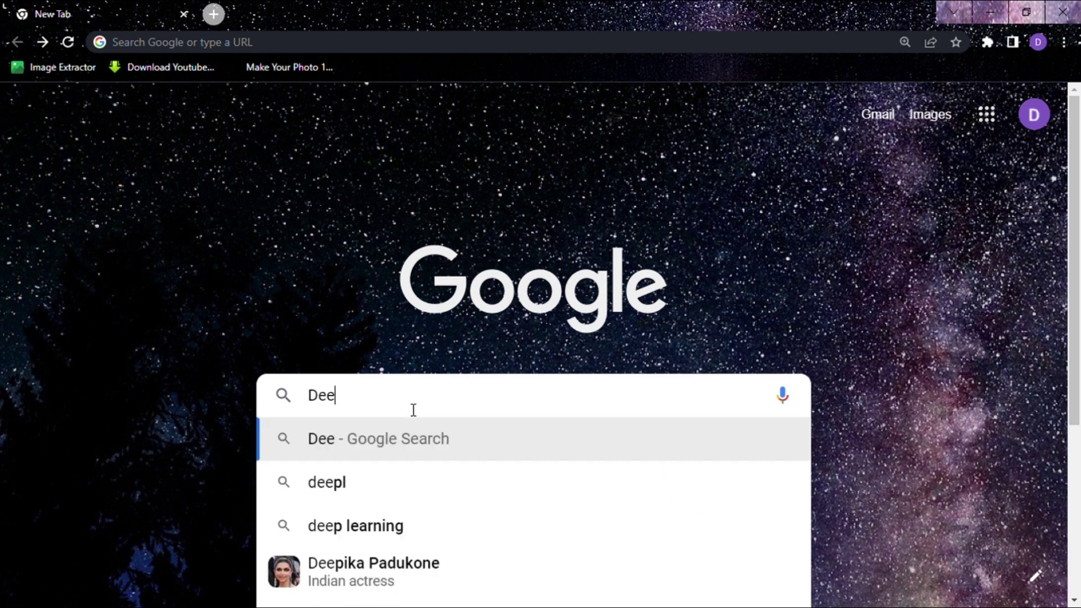
pyautogui.write('p mo')
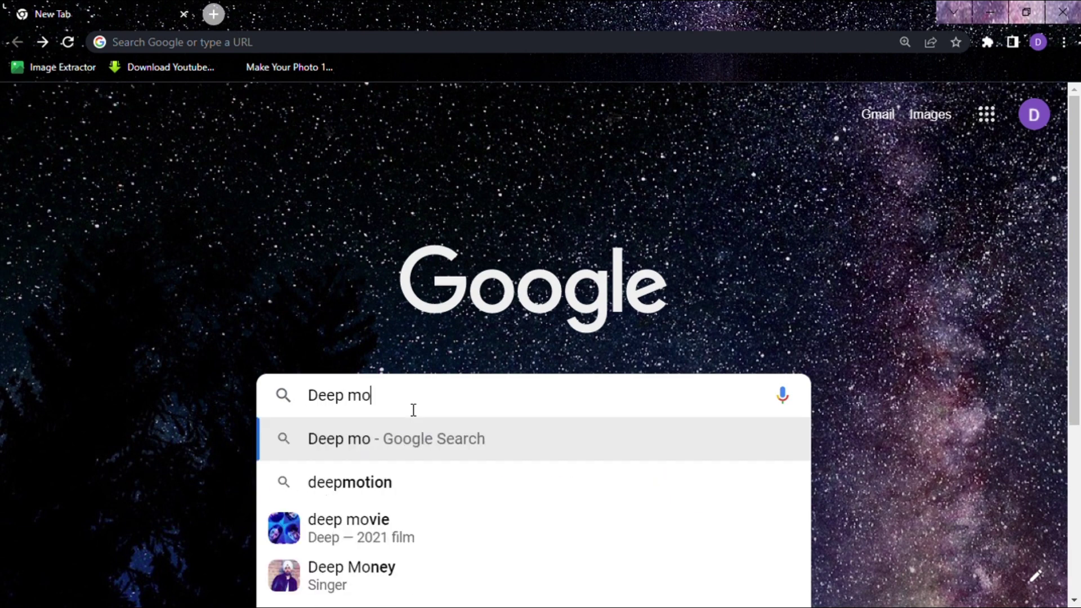
pyautogui.write('tion')
pyautogui.press('Return')
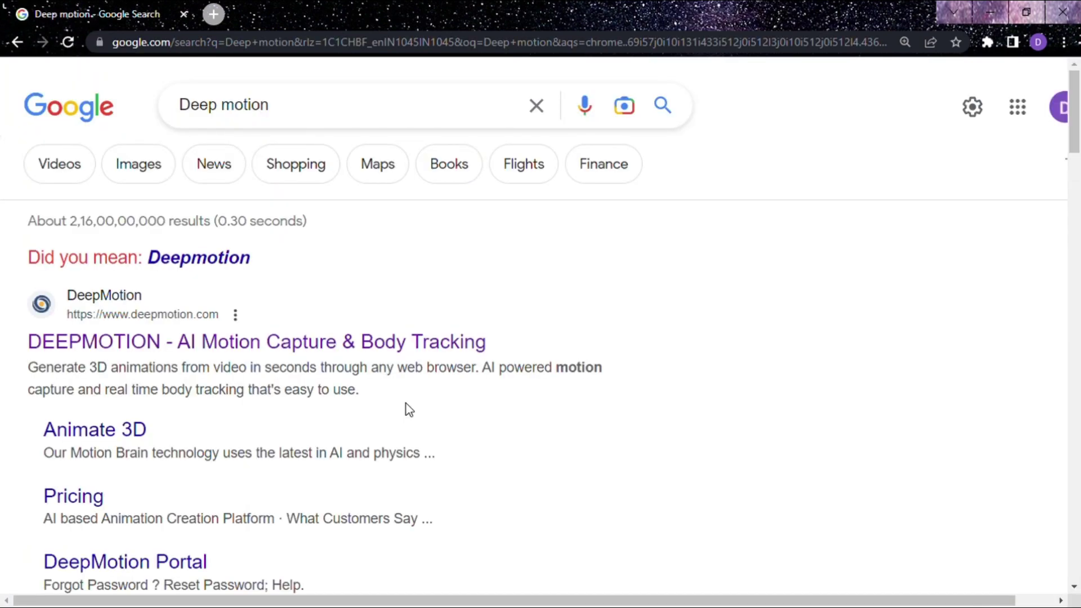
pyautogui.click(361, 355)
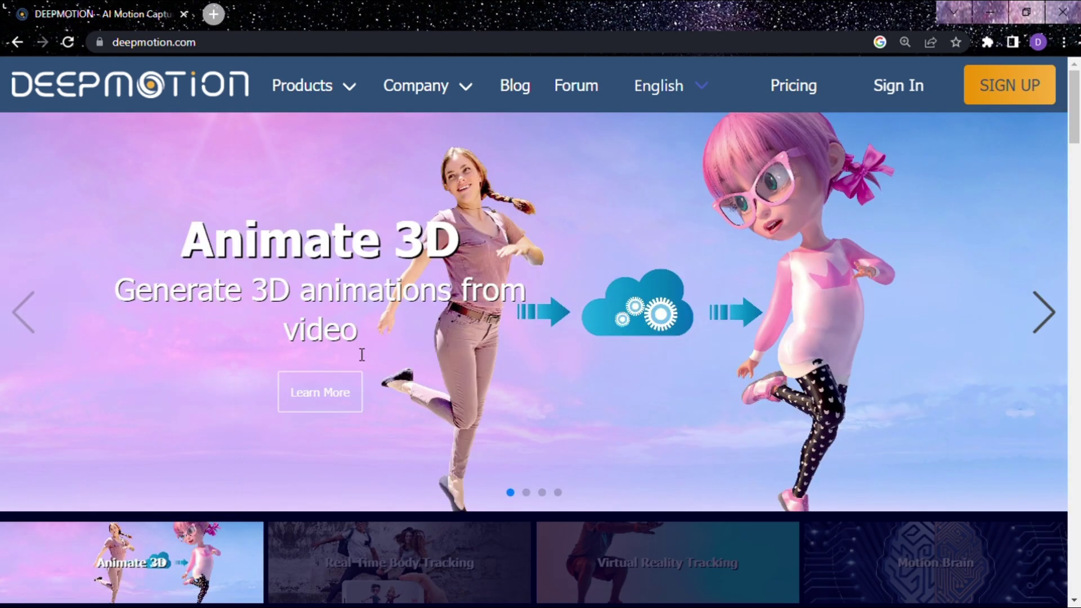
# - On the freemium sign-up page, enter the first name, last name, e-mail address and company name
pyautogui.click(1034, 108)
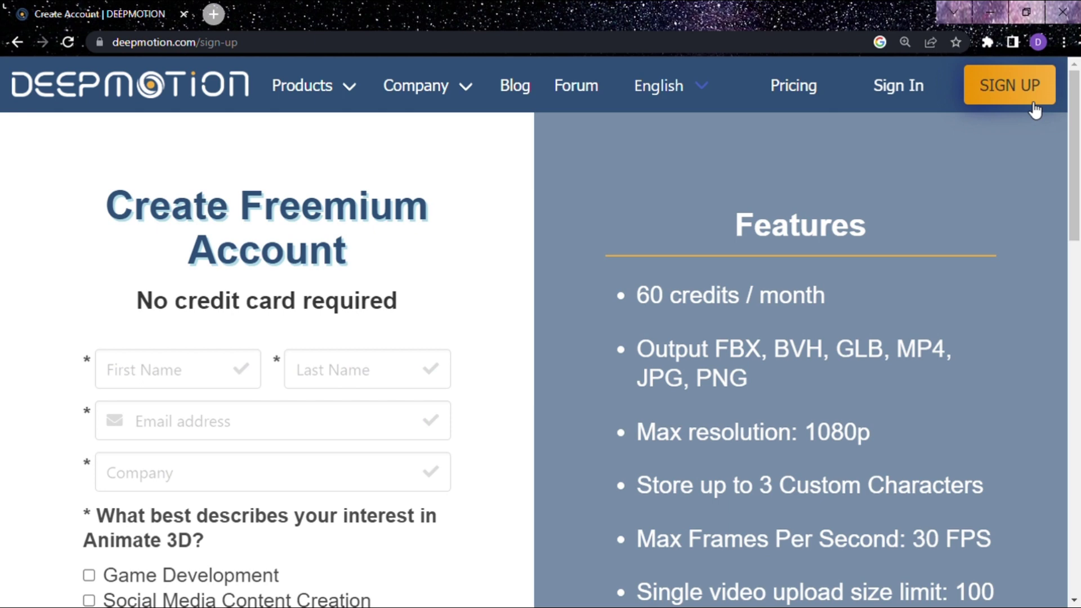
pyautogui.click(224, 377)
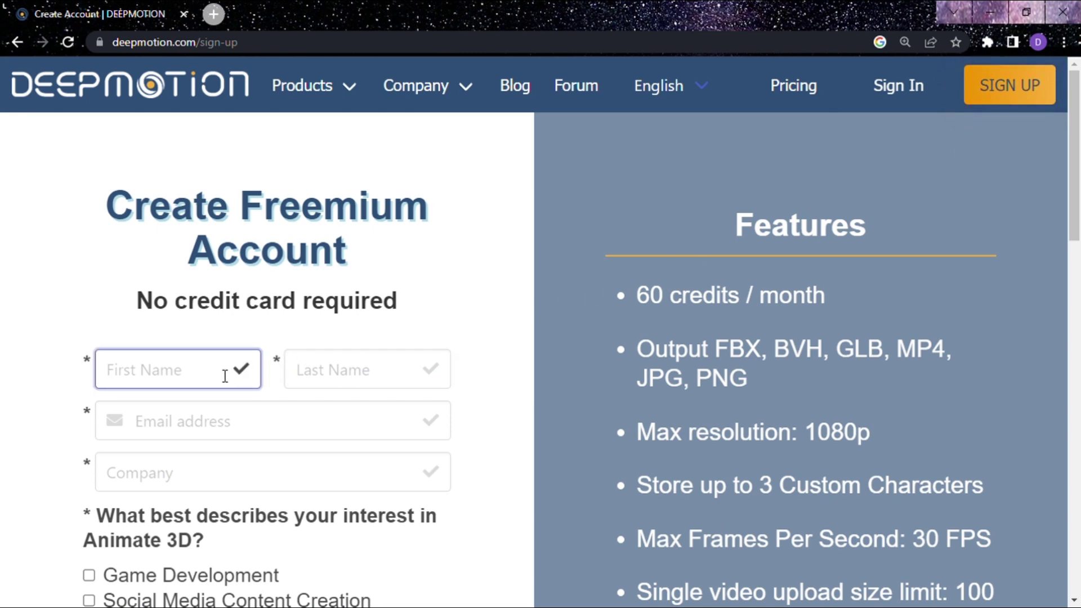
pyautogui.click(349, 384)
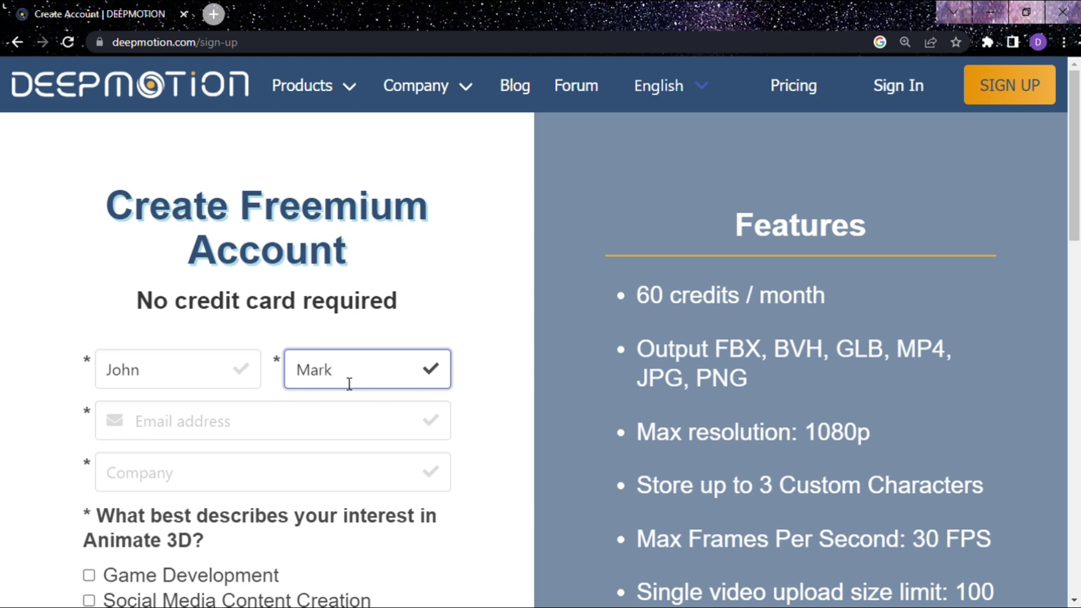
pyautogui.click(333, 423)
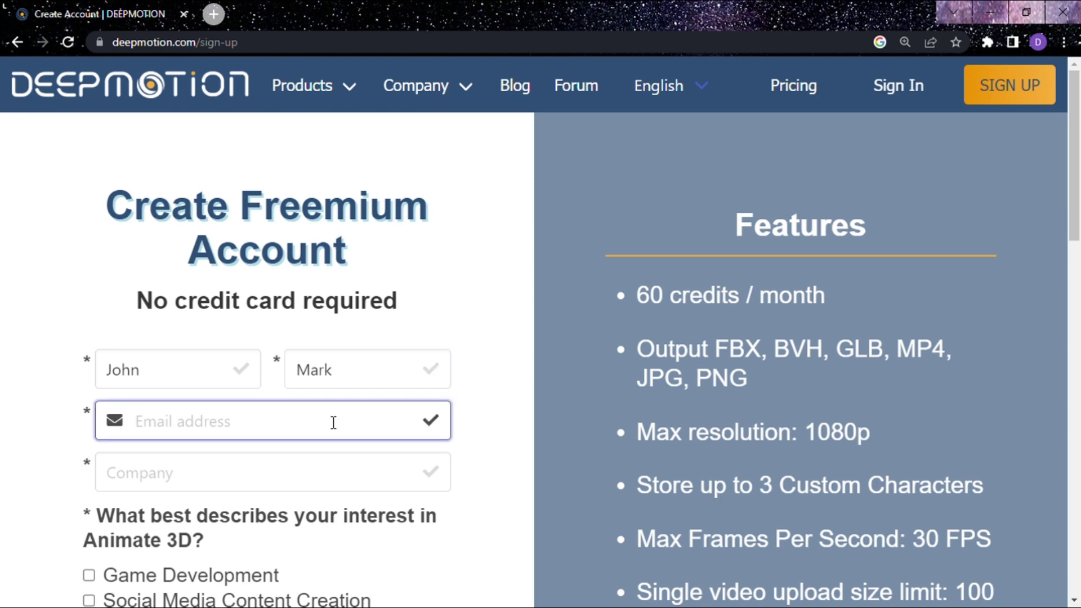
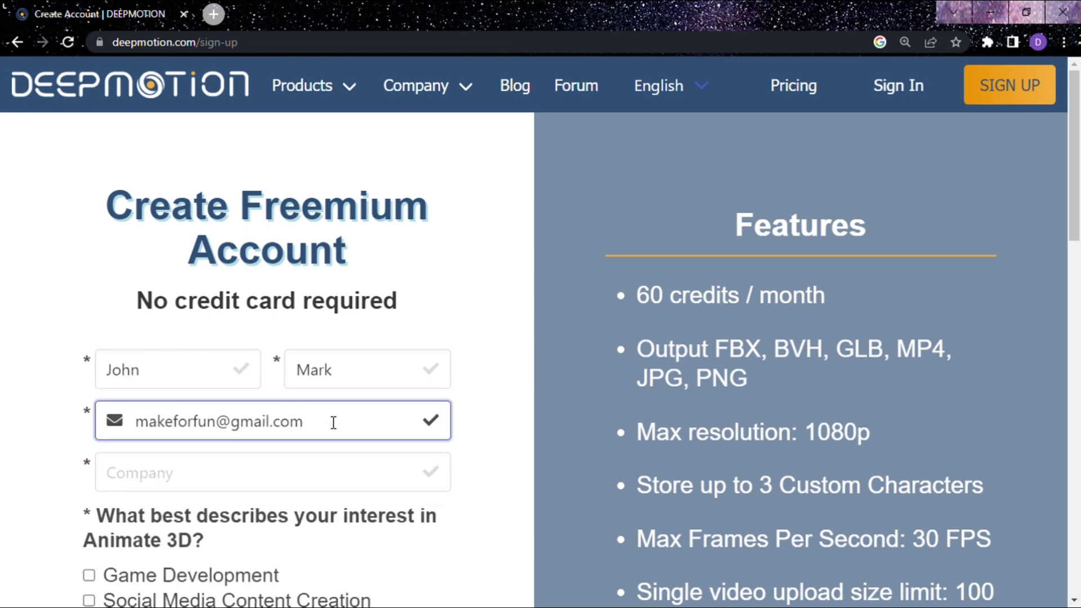
pyautogui.click(327, 475)
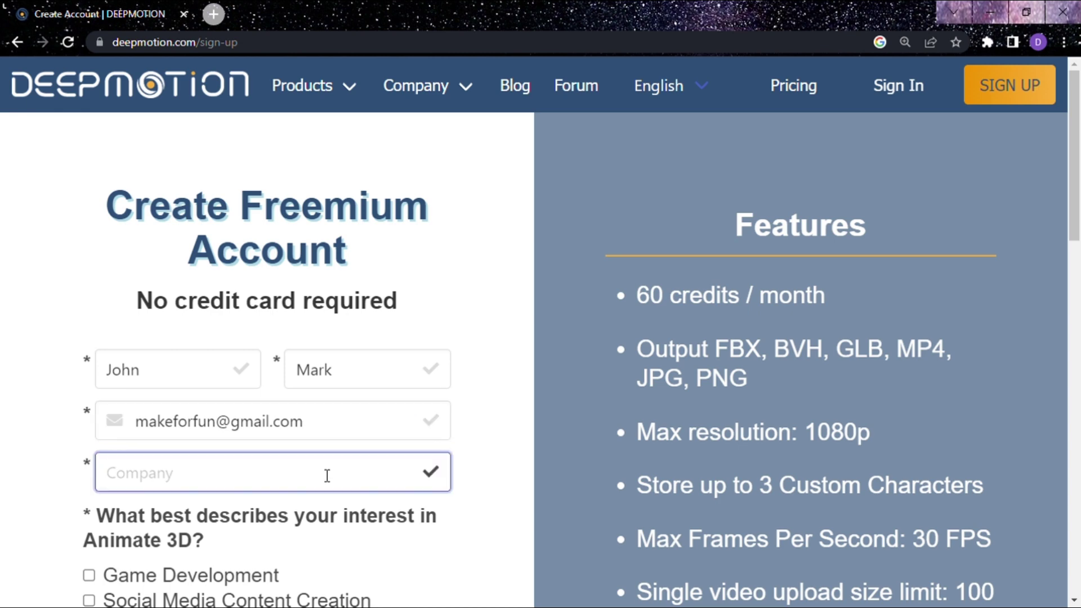
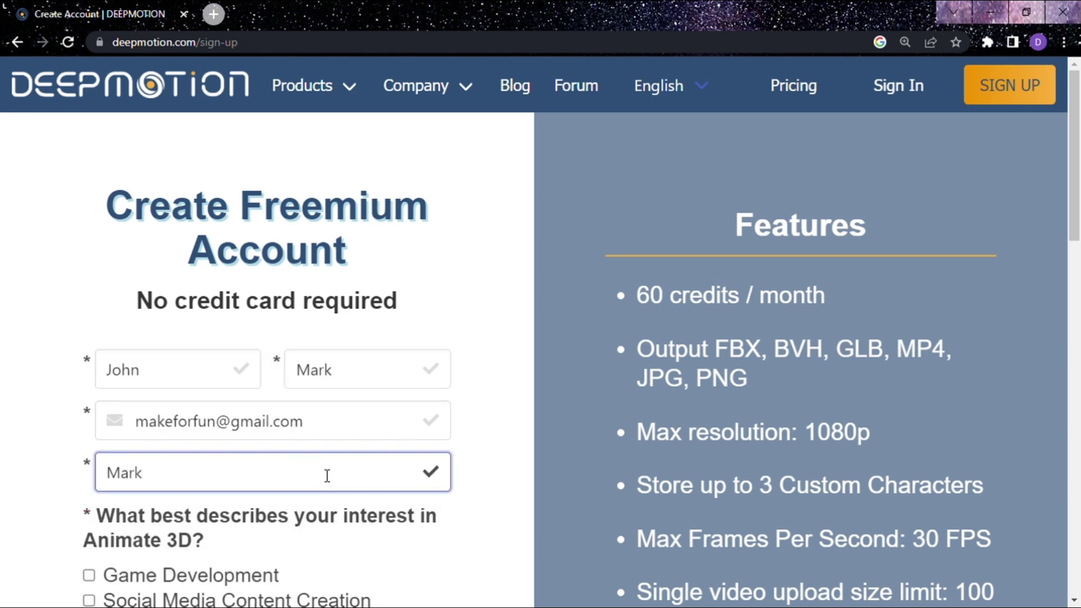
# - Tick Social Media Content Creation and choose YouTube as how you heard about DeepMotion
pyautogui.scroll(-3, 326, 475)
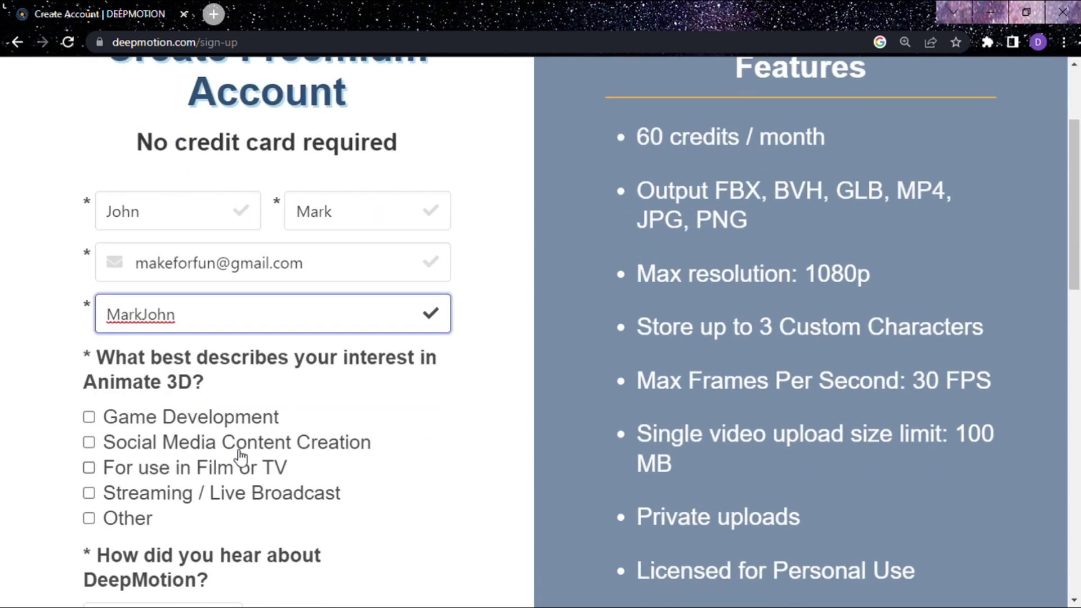
pyautogui.click(90, 443)
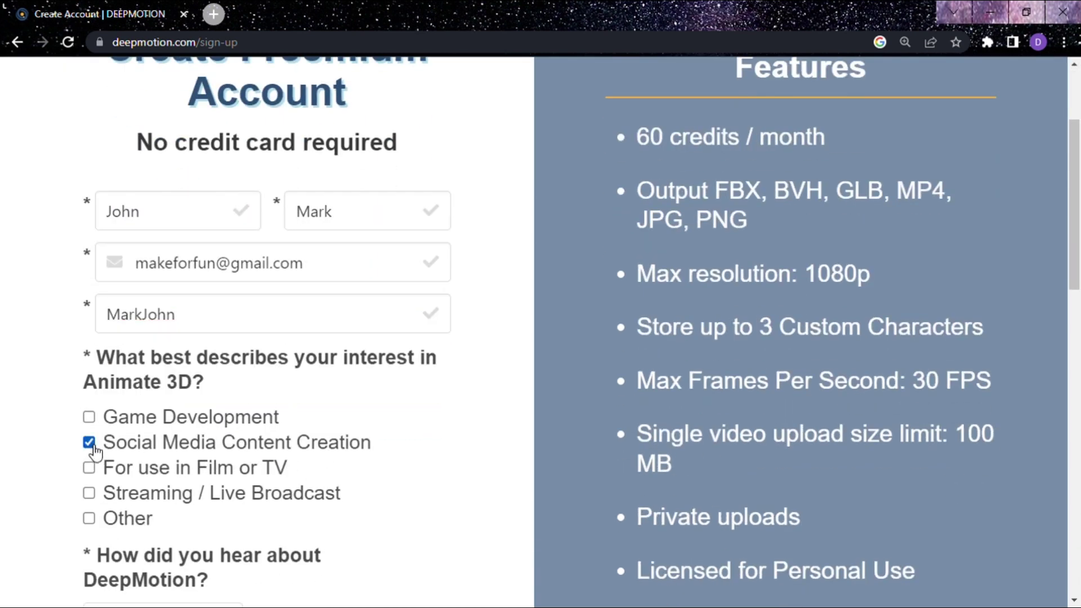
pyautogui.scroll(-4, 319, 401)
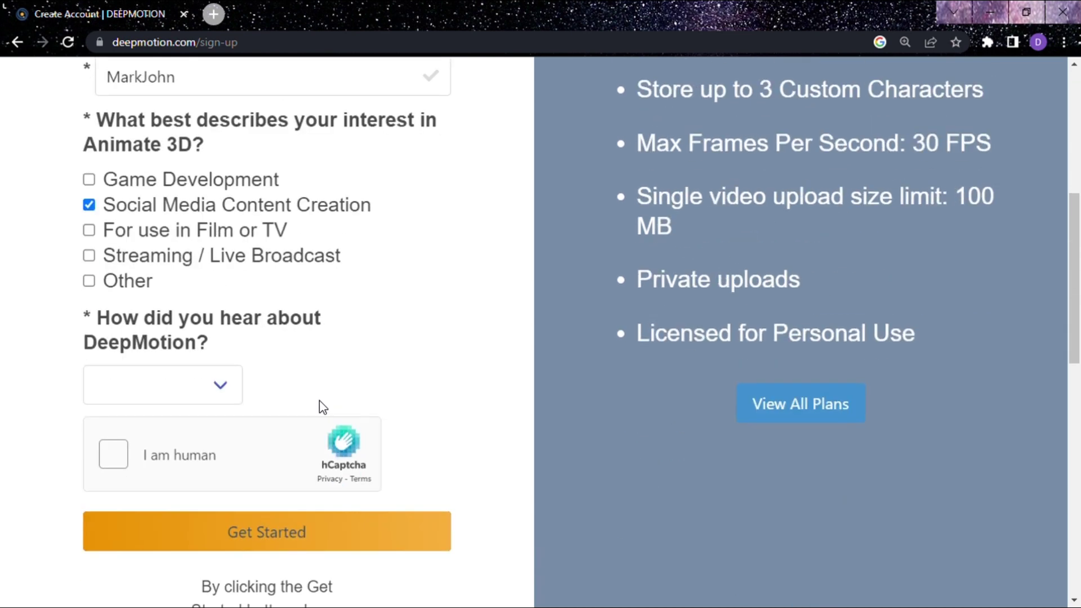
pyautogui.click(225, 388)
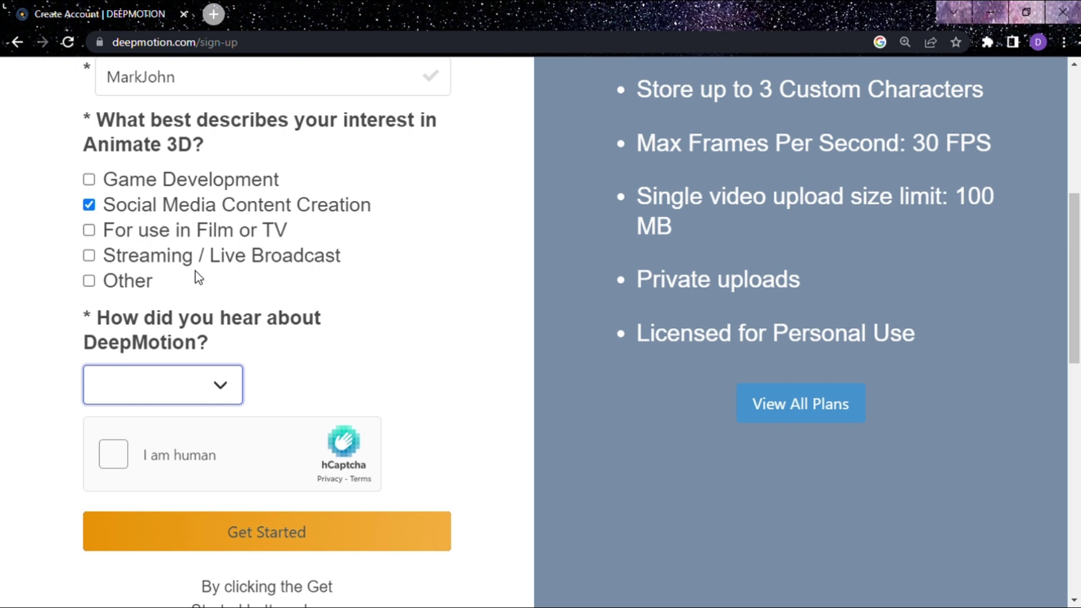
pyautogui.press('y')
pyautogui.scroll(-1, 301, 333)
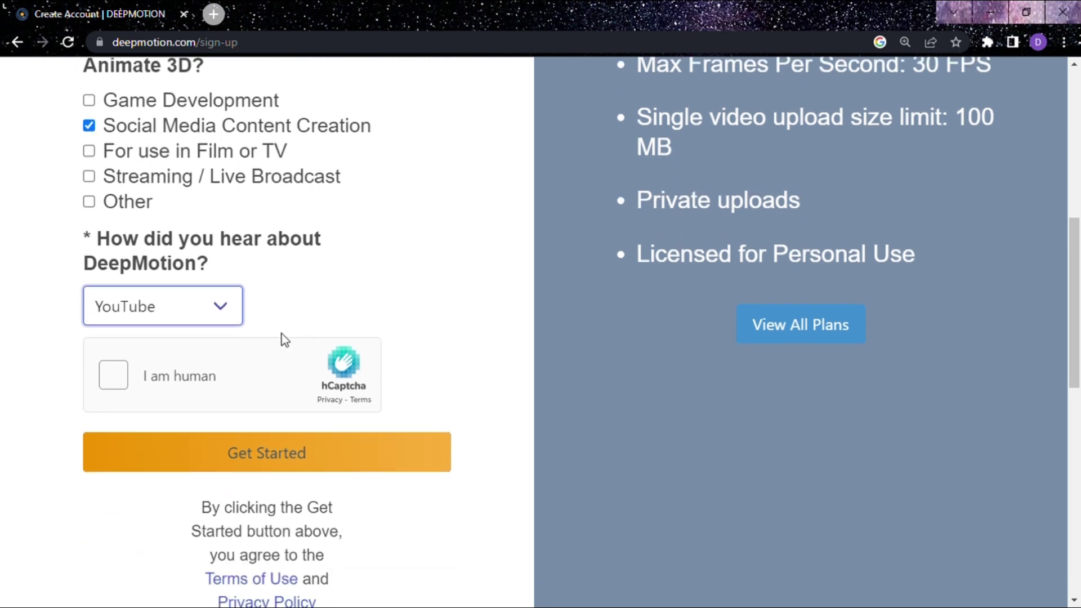
# - Solve the hCaptcha by selecting the blue dog t-shirt image and submit it
pyautogui.click(118, 371)
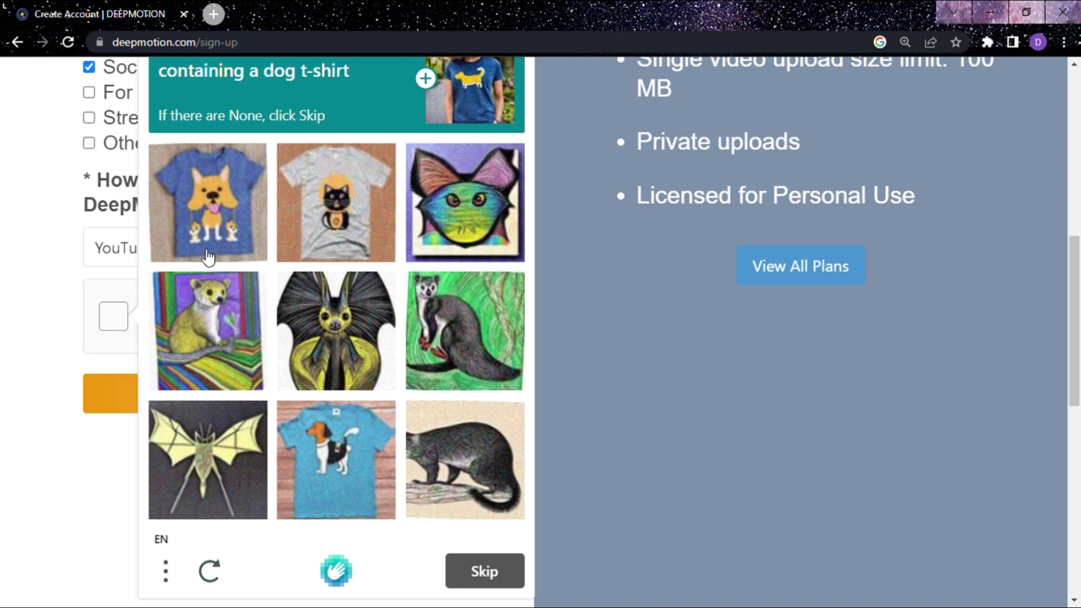
pyautogui.click(325, 452)
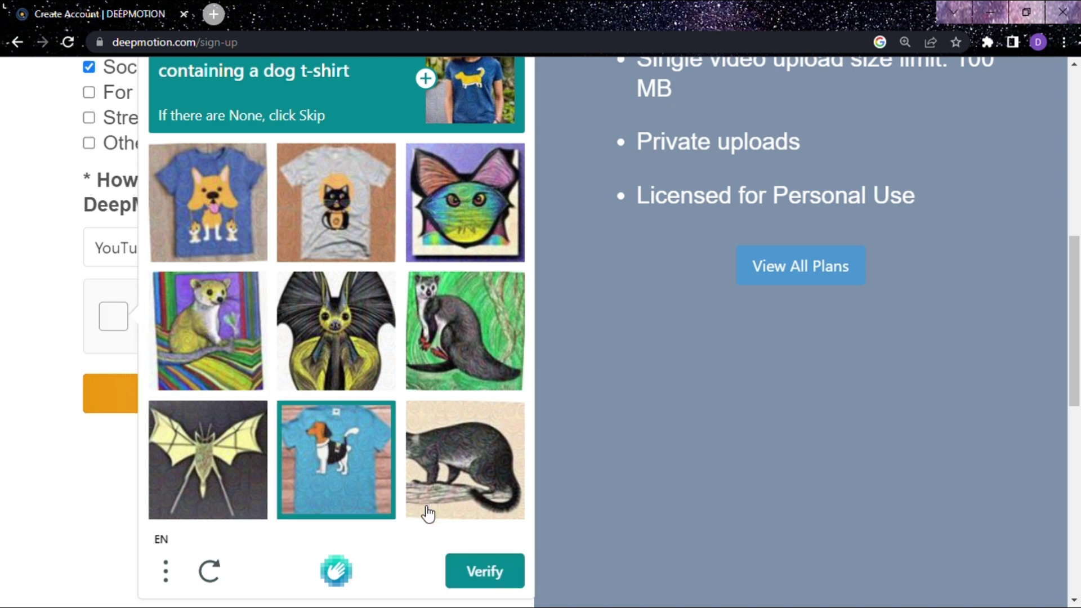
pyautogui.click(485, 571)
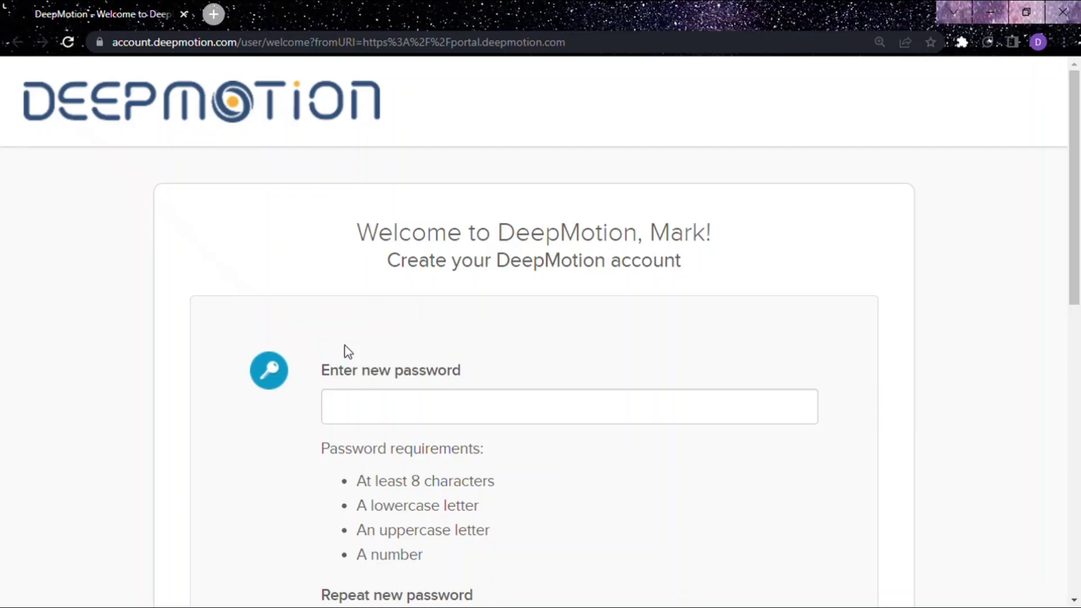
# - Enter the account password and repeat it in the confirmation field
pyautogui.click(376, 406)
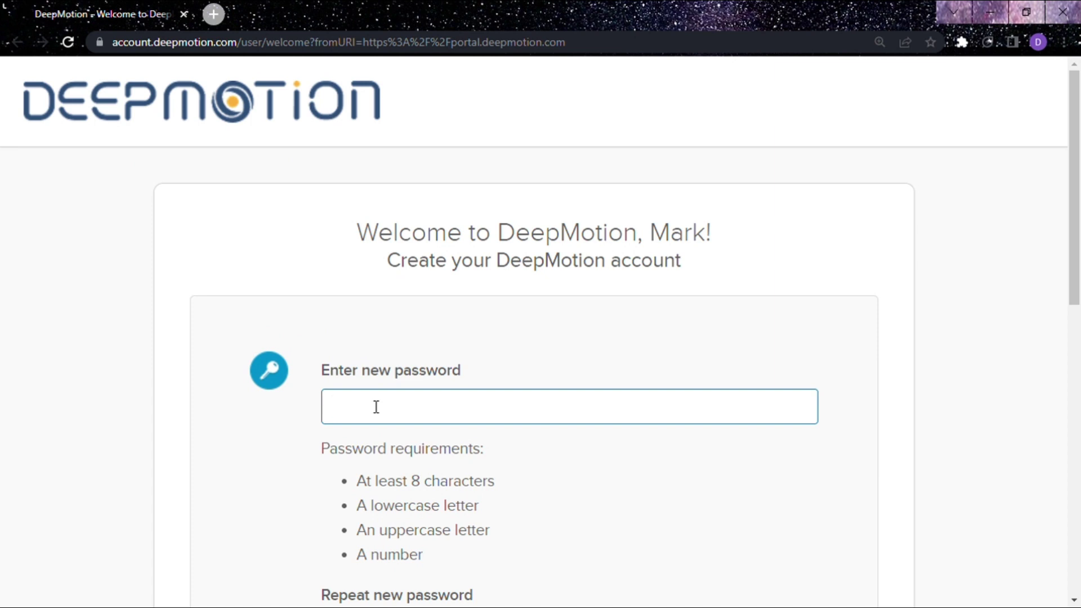
pyautogui.write('•••••••')
pyautogui.scroll(-3, 376, 407)
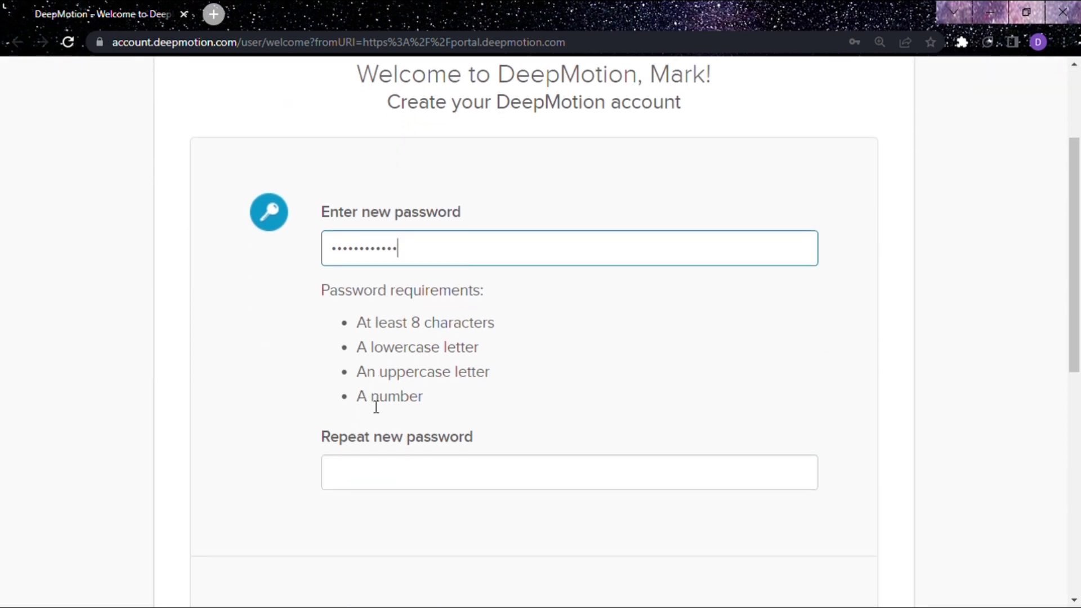
pyautogui.click(384, 475)
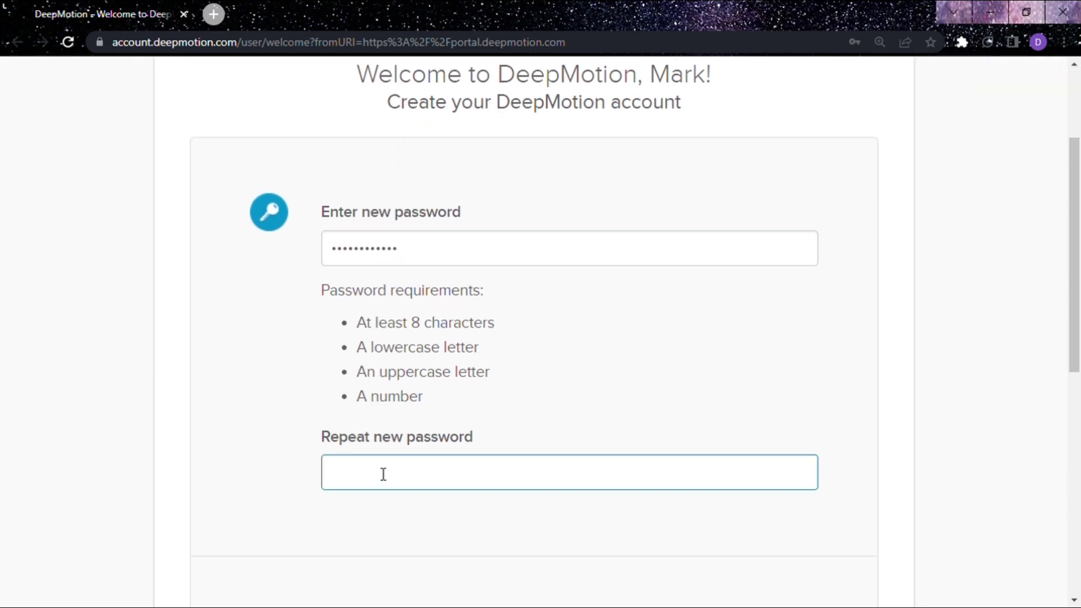
pyautogui.write('•••••••••••')
pyautogui.scroll(-7, 383, 474)
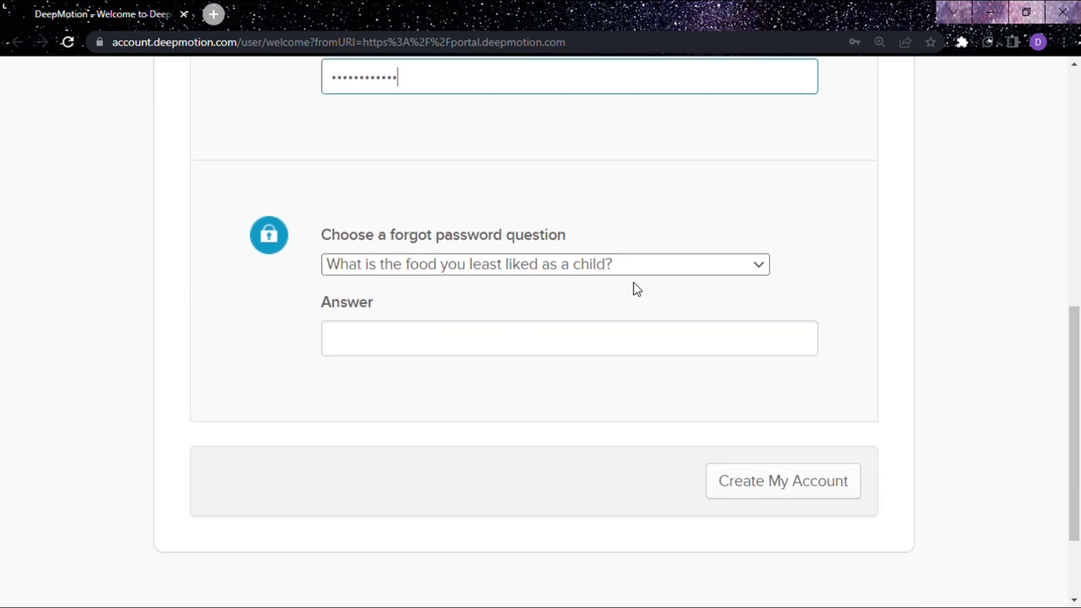
pyautogui.click(665, 264)
pyautogui.click(536, 355)
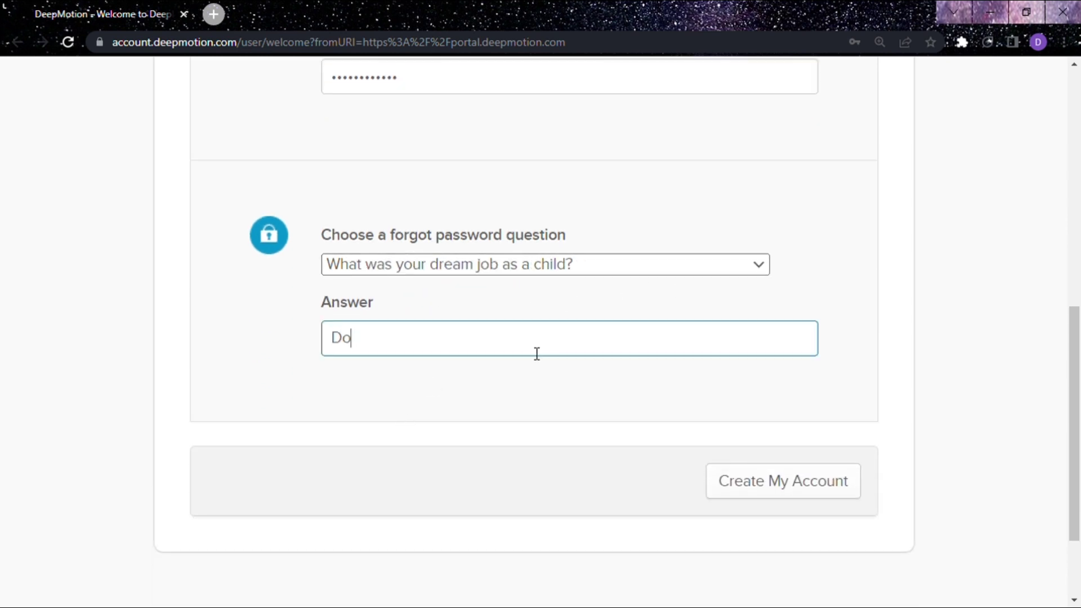
pyautogui.press('BackSpace')
pyautogui.press('BackSpace')
# - Create the account, sign in with the login remembered, and open Animate 3D
pyautogui.click(754, 495)
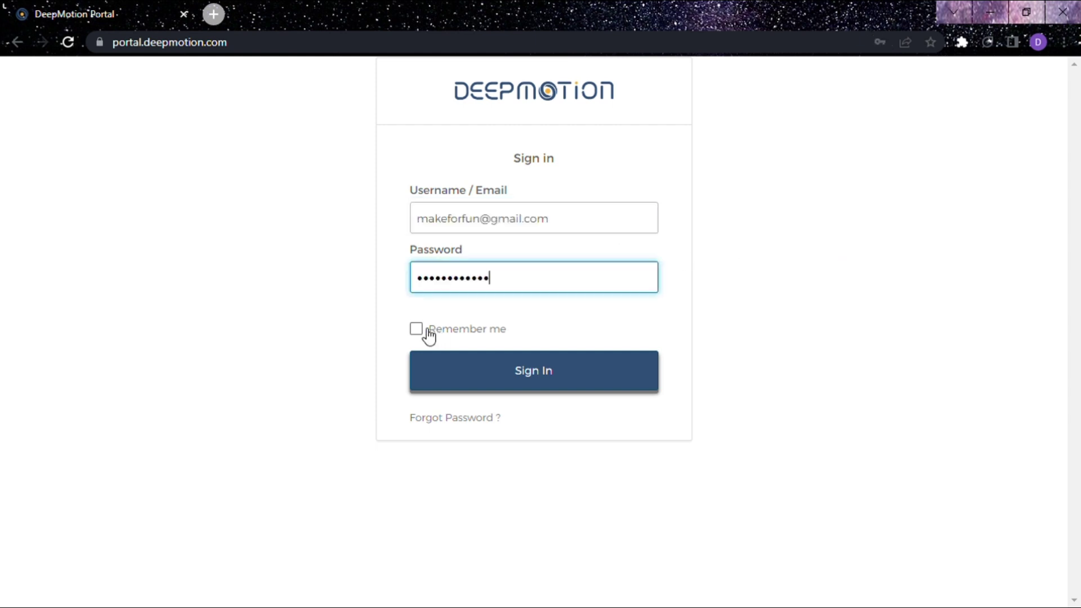
pyautogui.click(418, 331)
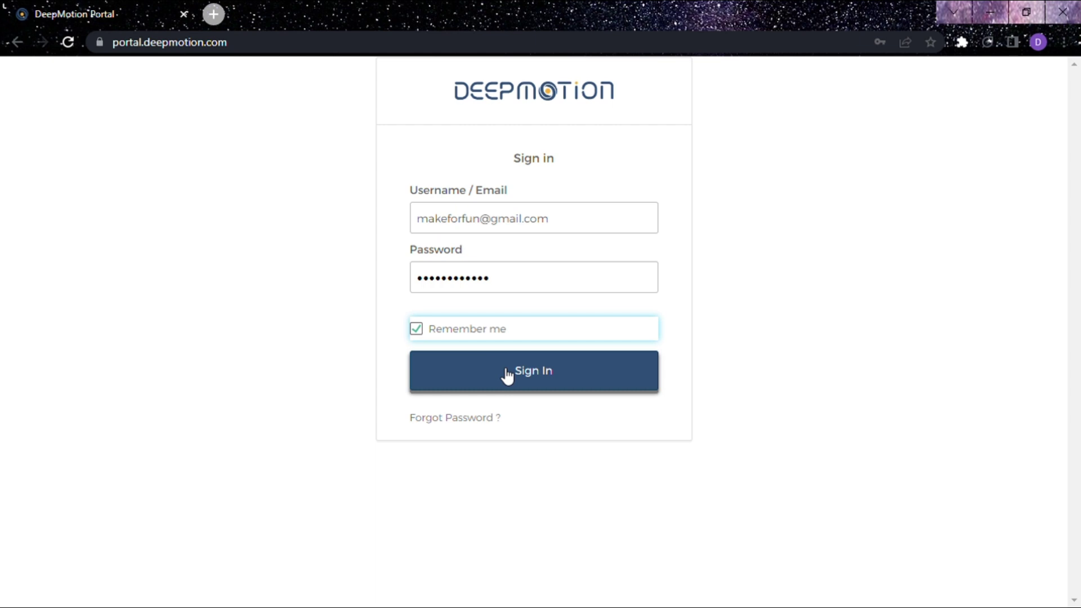
pyautogui.click(508, 375)
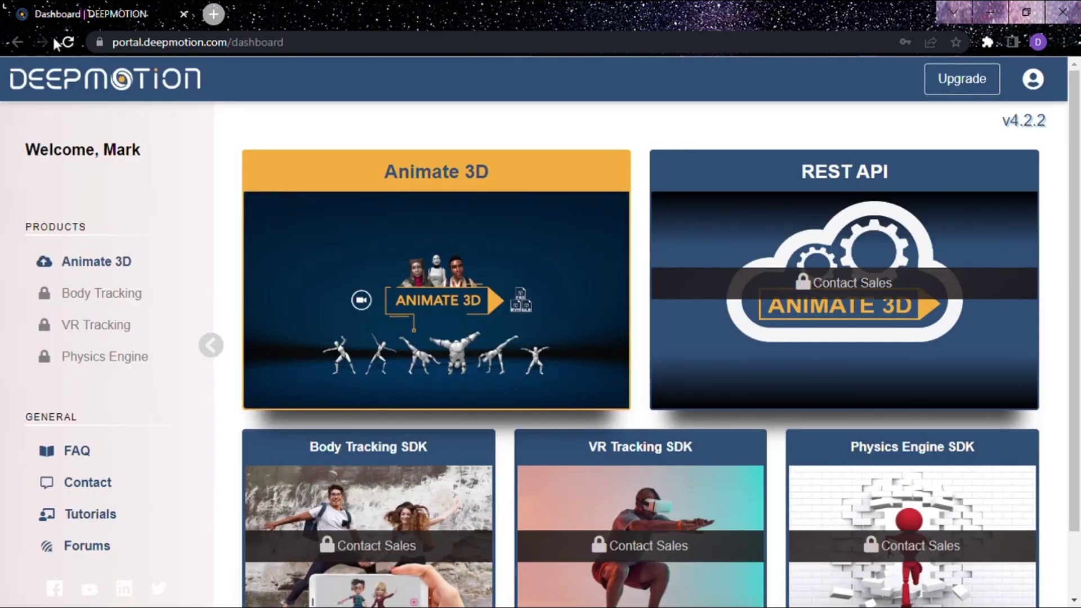
pyautogui.click(354, 258)
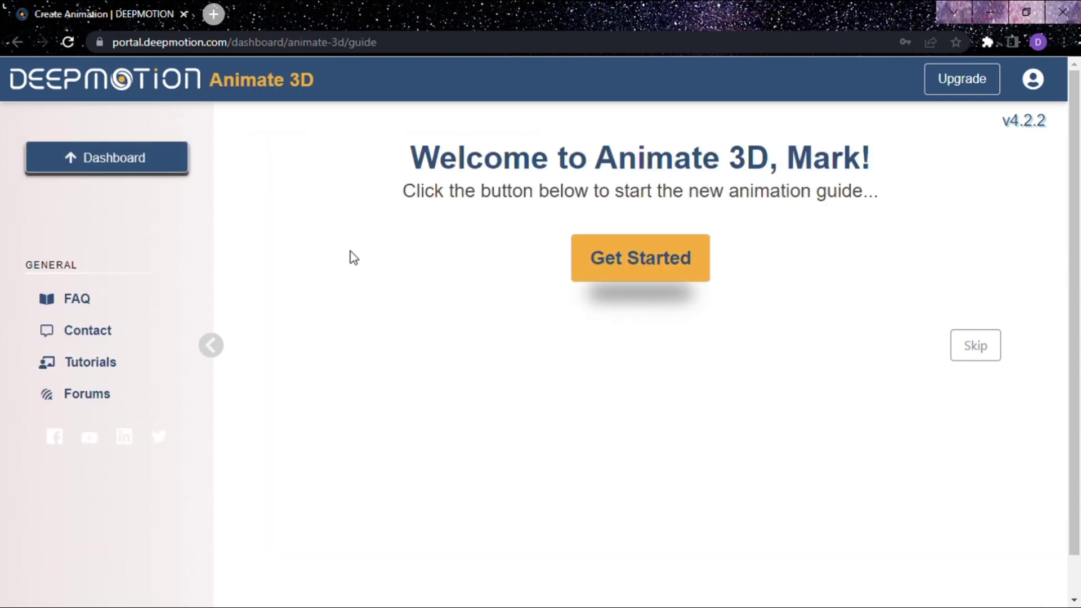
# - Start the new animation guide and upload pexels-rodnae-productions-8113141.mp4 from the computer
pyautogui.click(616, 267)
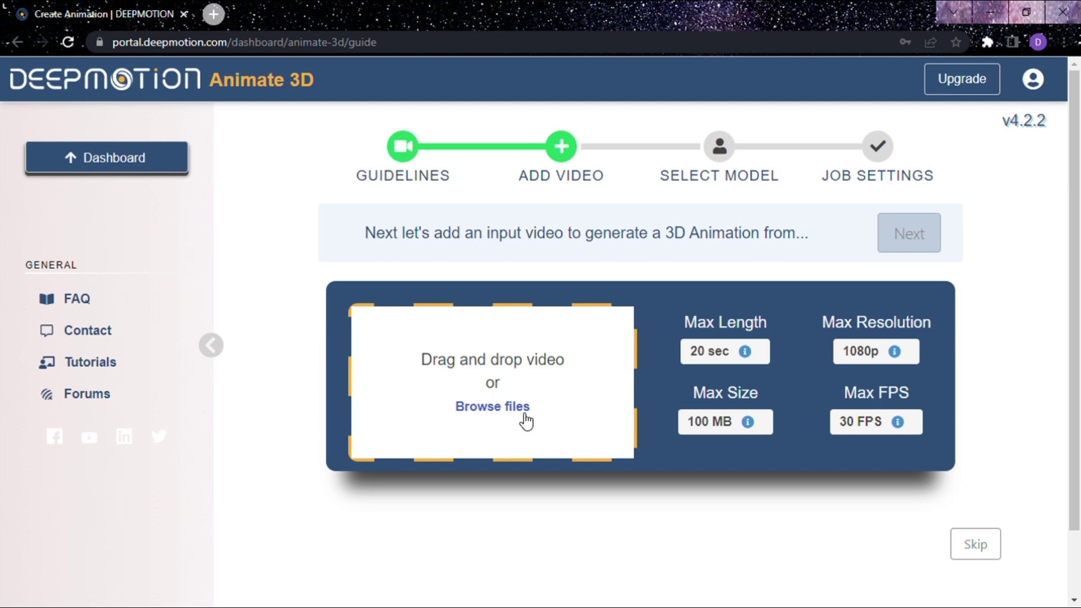
pyautogui.click(503, 411)
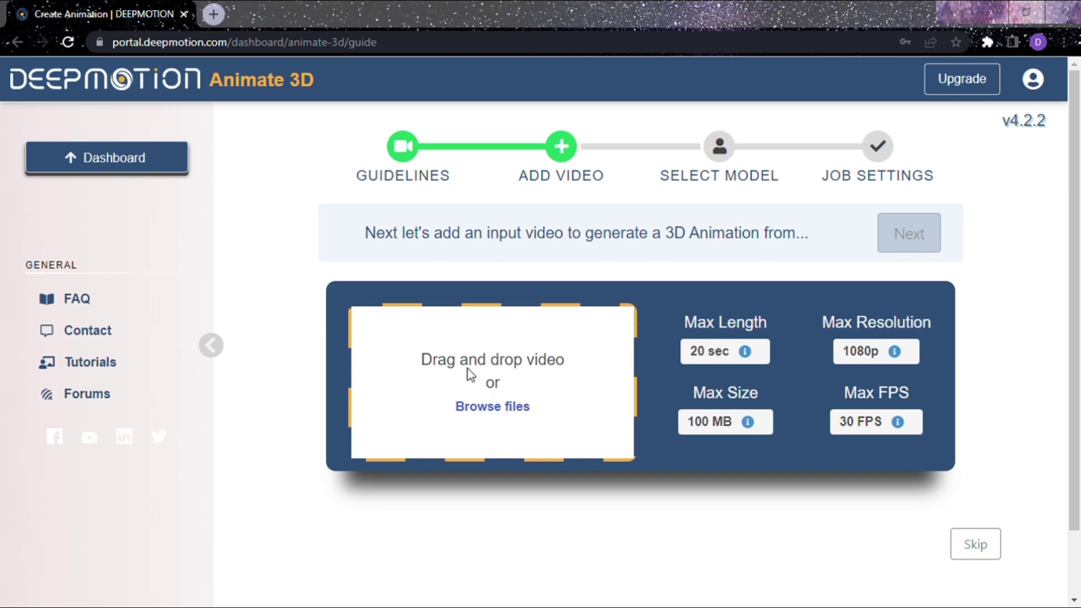
pyautogui.doubleClick(262, 145)
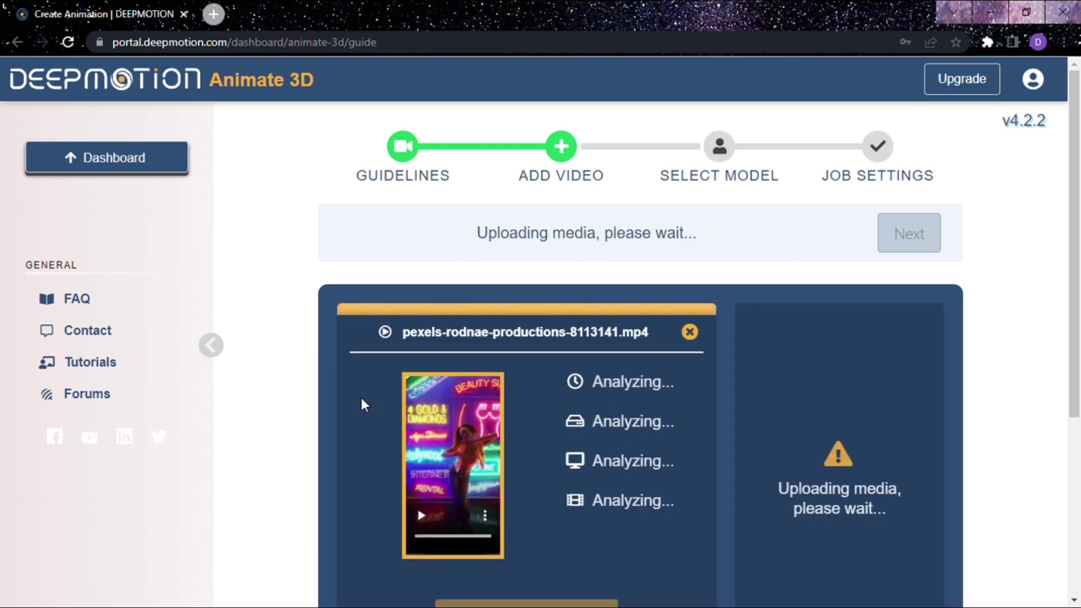
pyautogui.scroll(-1, 360, 398)
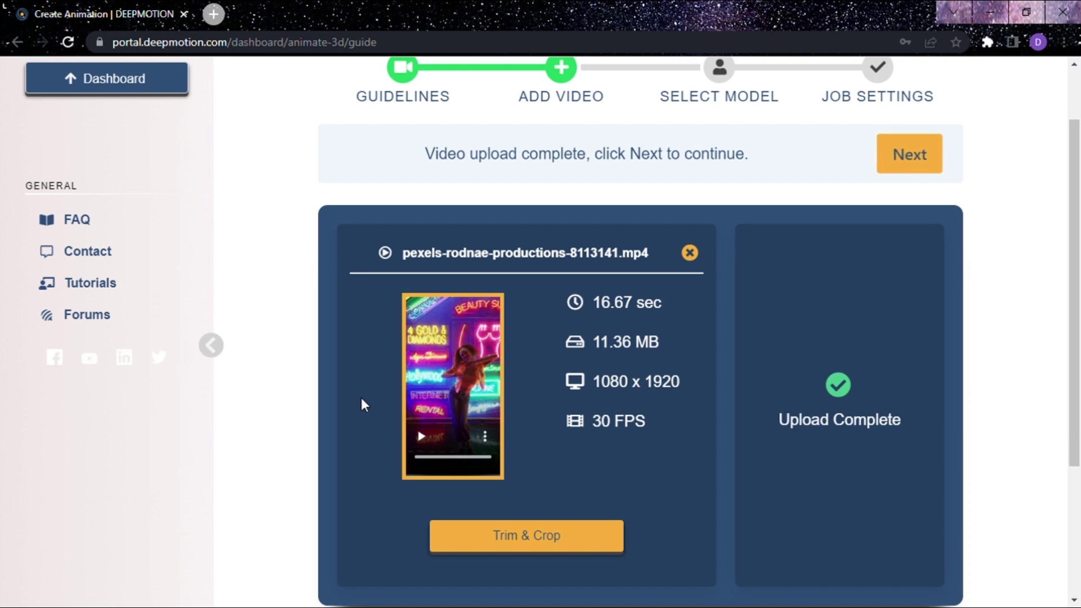
# - Crop the video's left, right and top edges slightly to 1037 x 1904, then save the trim
pyautogui.click(563, 538)
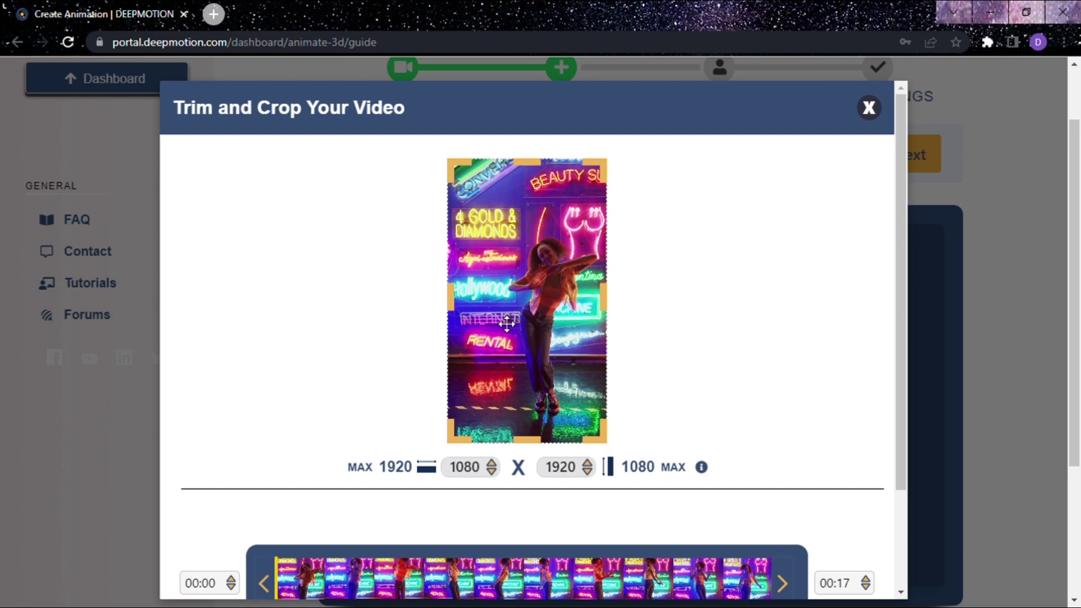
pyautogui.moveTo(461, 305); pyautogui.dragTo(465, 305)
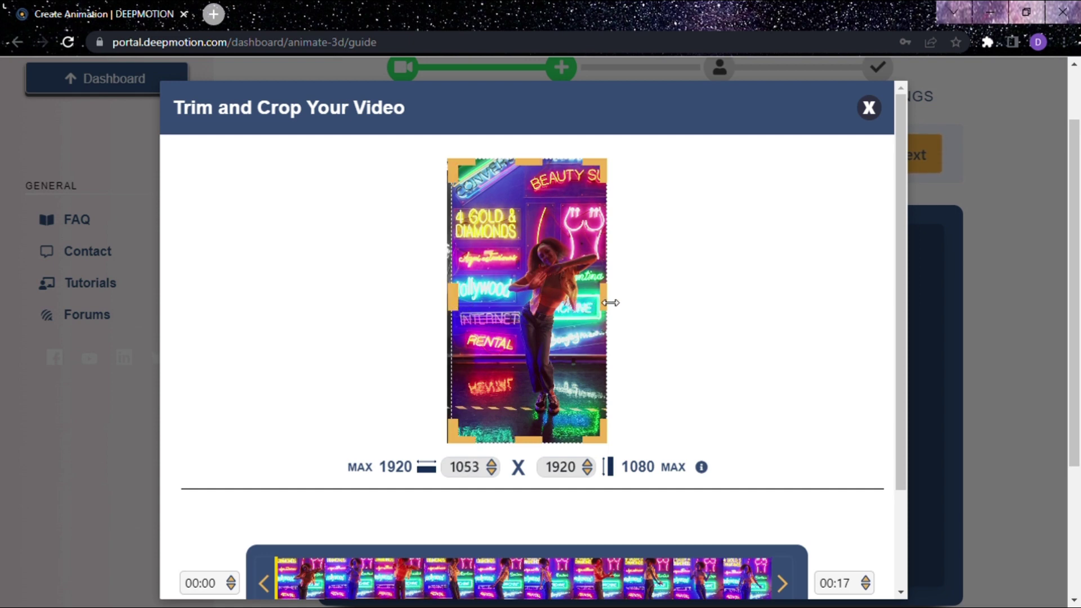
pyautogui.moveTo(611, 303); pyautogui.dragTo(608, 302)
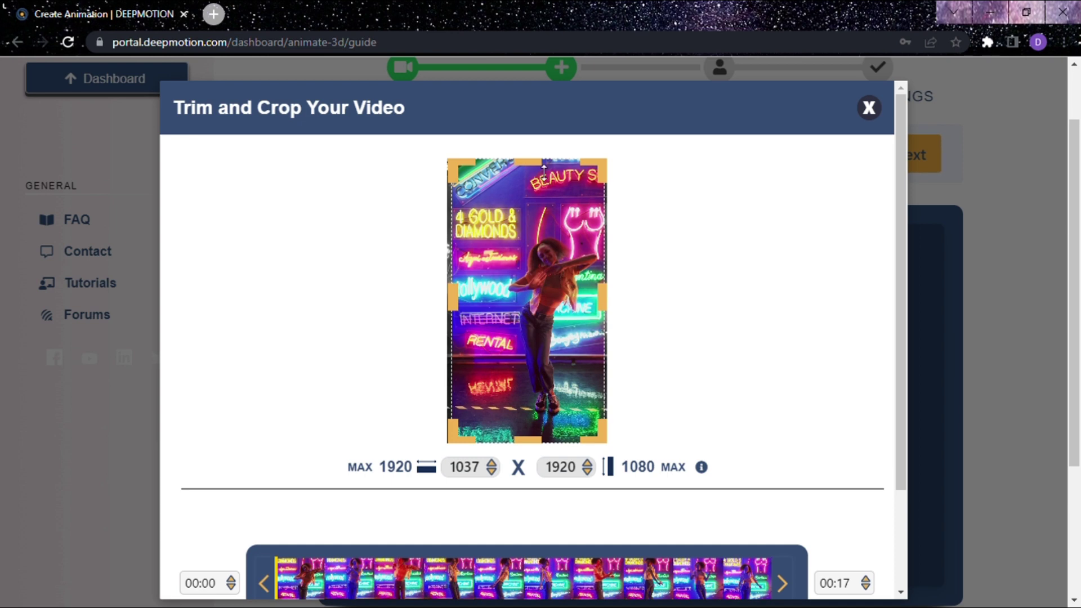
pyautogui.moveTo(544, 171); pyautogui.dragTo(544, 173)
pyautogui.scroll(-3, 543, 183)
pyautogui.click(527, 561)
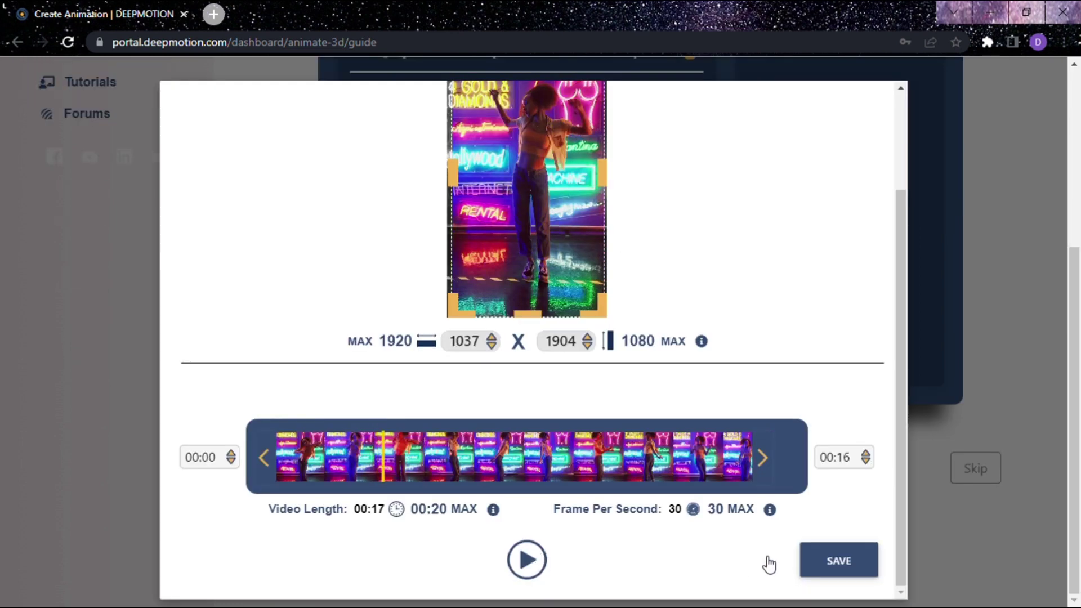
pyautogui.click(836, 560)
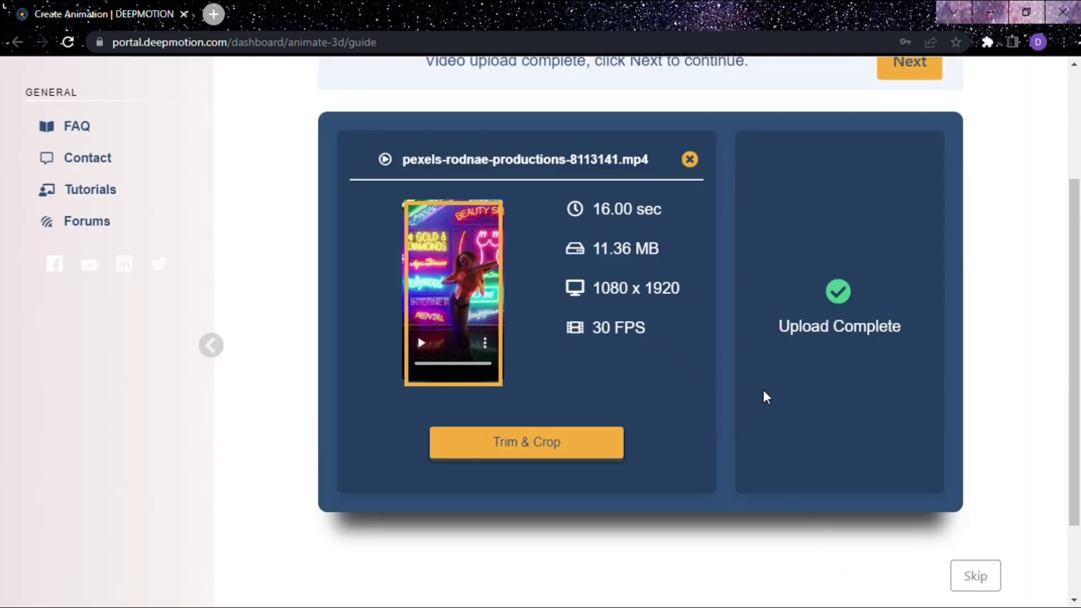
# - Continue past model selection with Default Characters kept, reaching Job Settings
pyautogui.scroll(3, 765, 396)
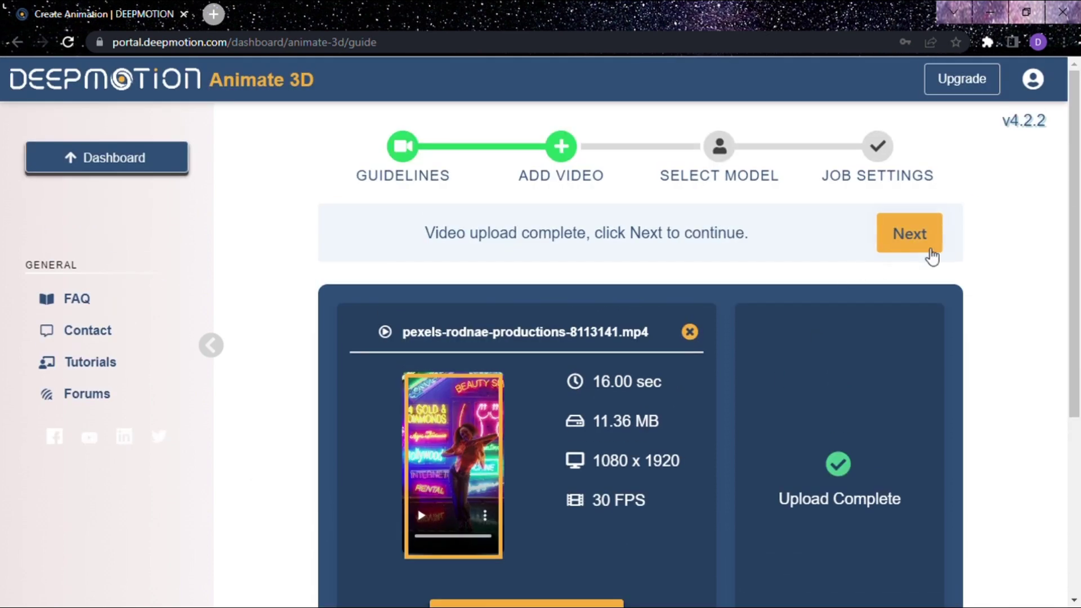
pyautogui.click(931, 244)
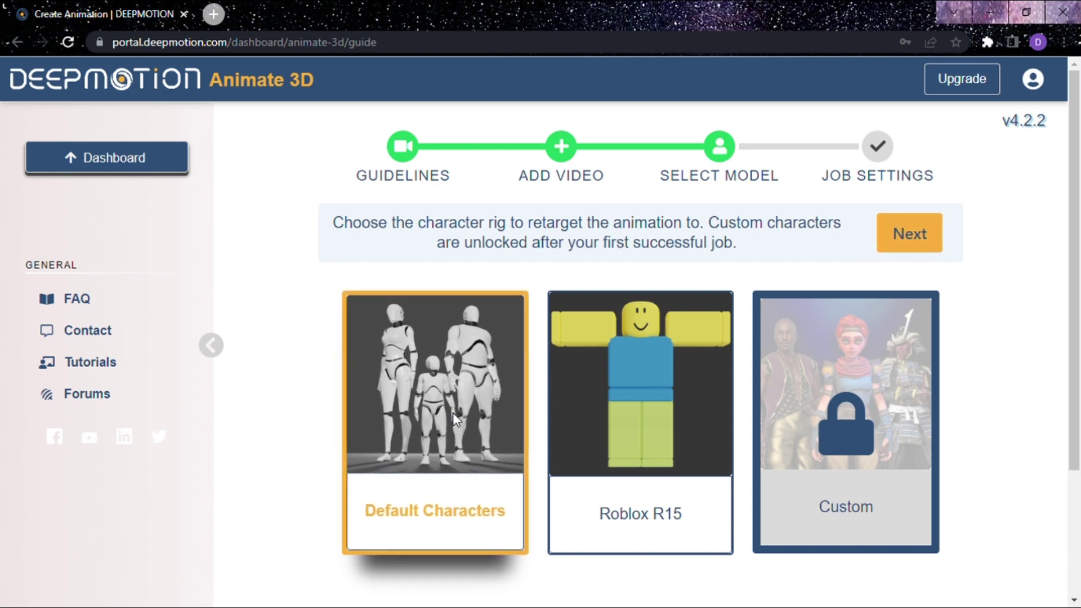
pyautogui.click(910, 235)
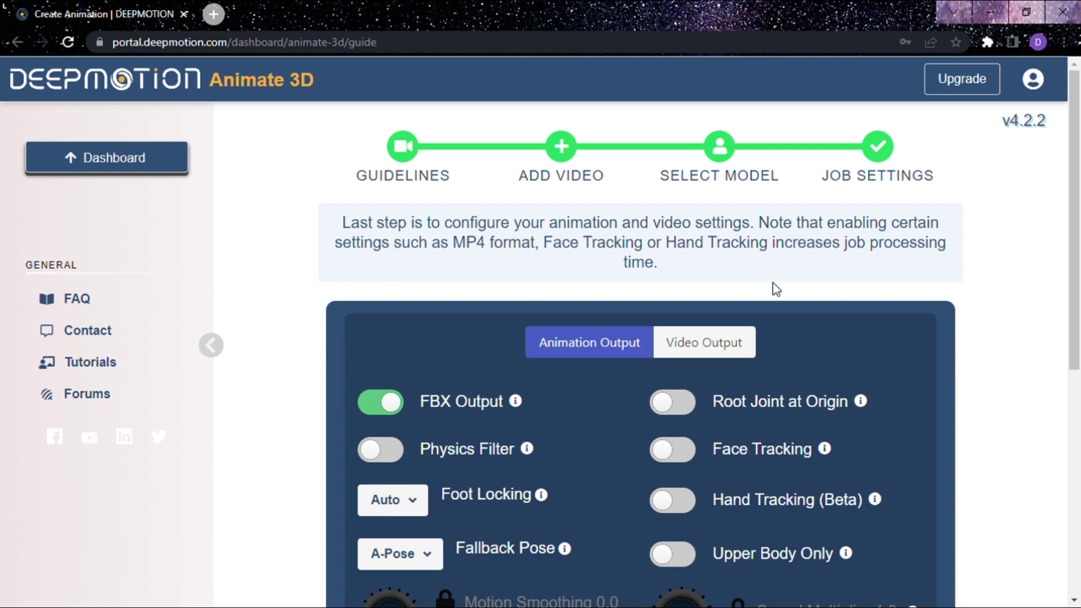
# - Turn on Face Tracking, dismissing its distance tips, and limit the animation to Upper Body Only
pyautogui.click(691, 458)
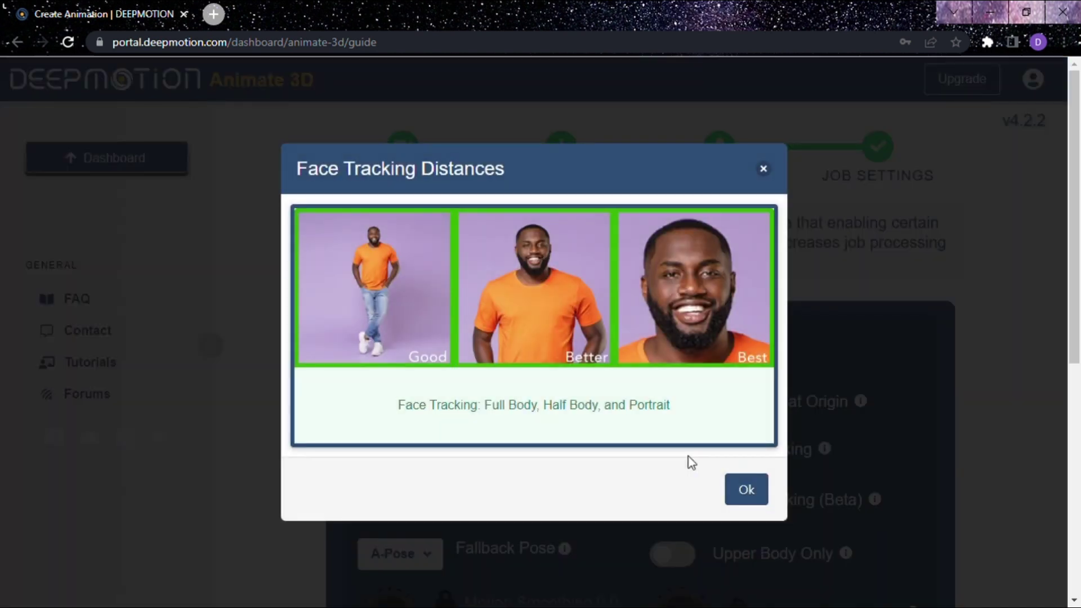
pyautogui.click(753, 488)
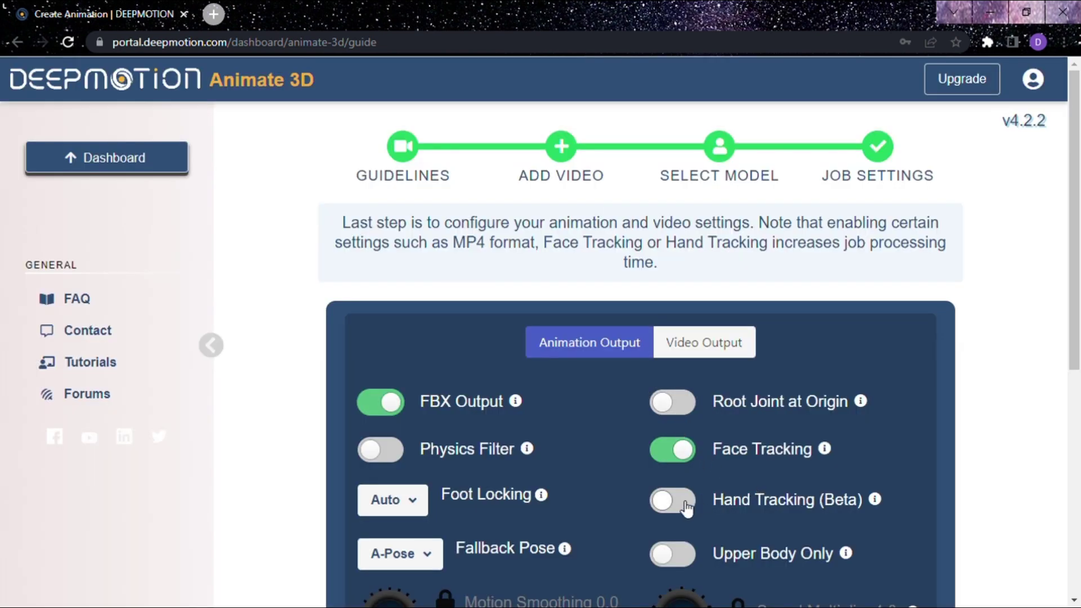
pyautogui.scroll(-2, 686, 505)
pyautogui.click(680, 477)
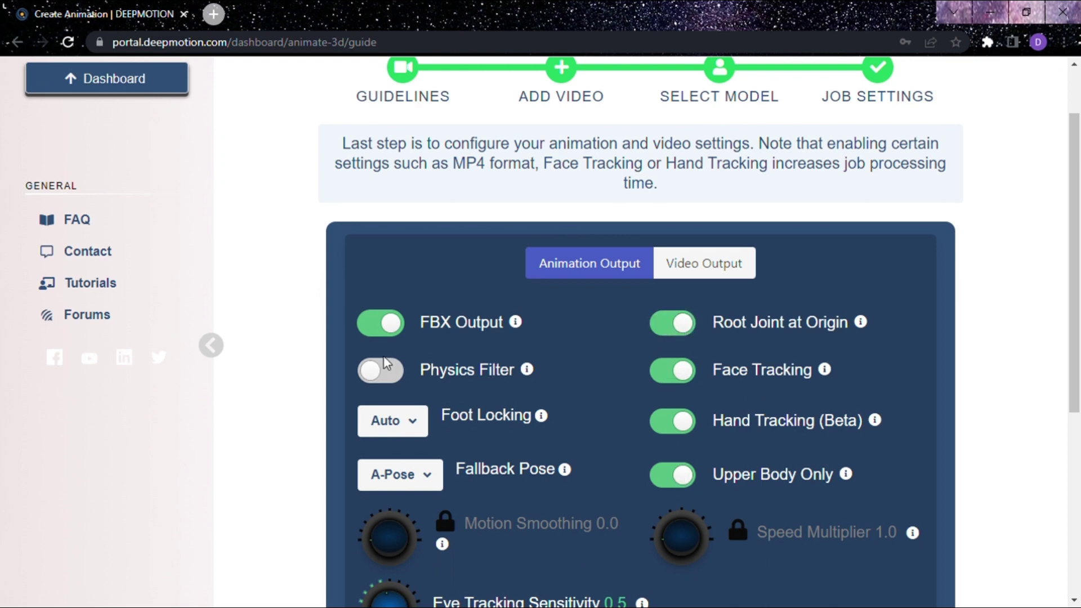
pyautogui.scroll(-5, 554, 367)
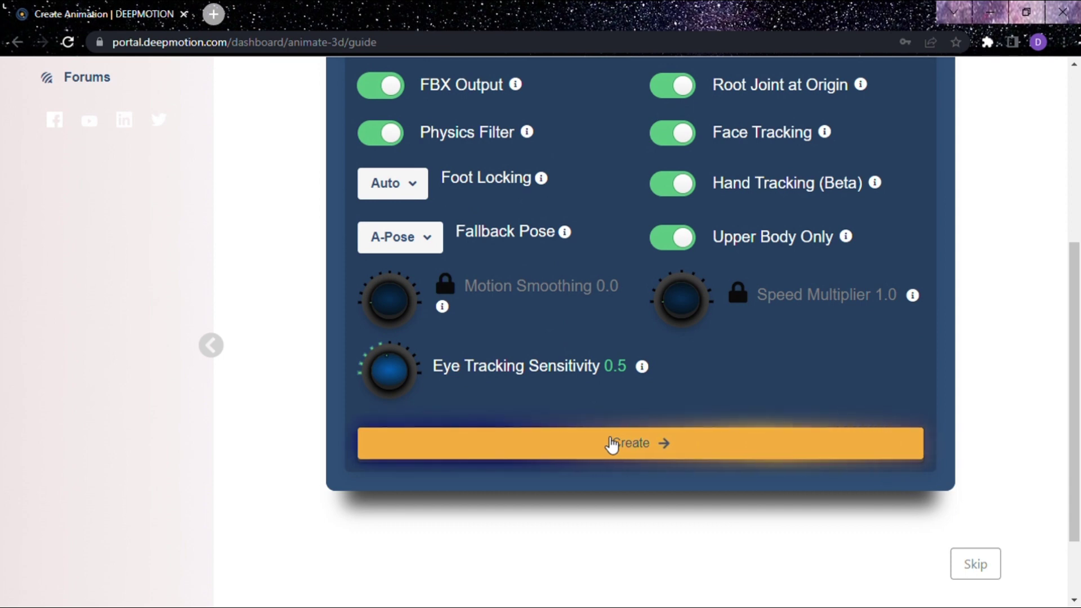
# - Create the animation, review the 32-credit confirmation, and start the job
pyautogui.click(612, 444)
pyautogui.scroll(-5, 606, 439)
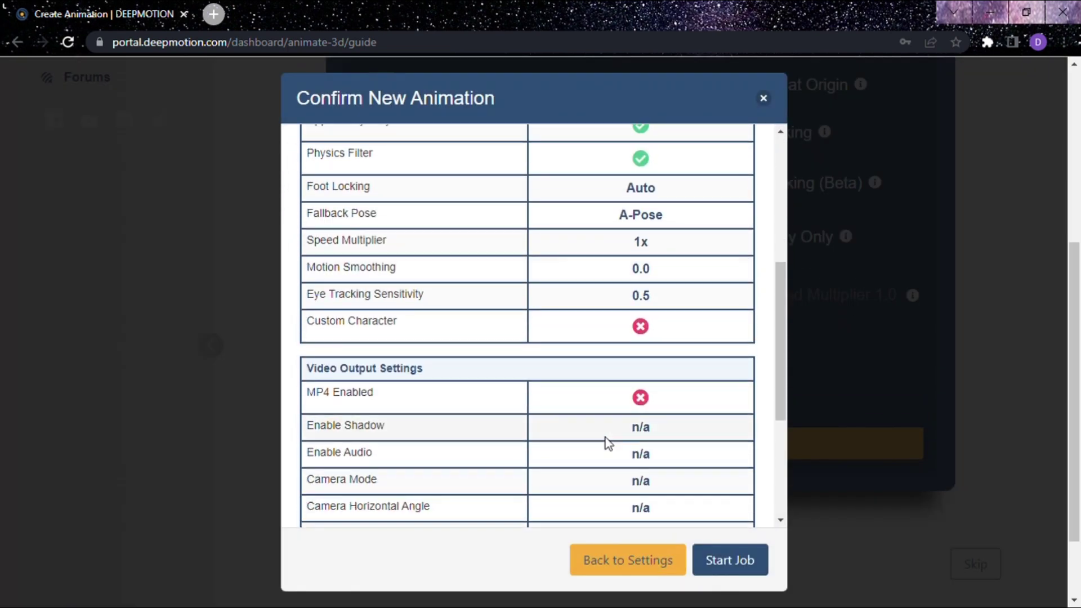
pyautogui.scroll(-1, 606, 438)
pyautogui.scroll(-3, 606, 437)
pyautogui.scroll(10, 606, 438)
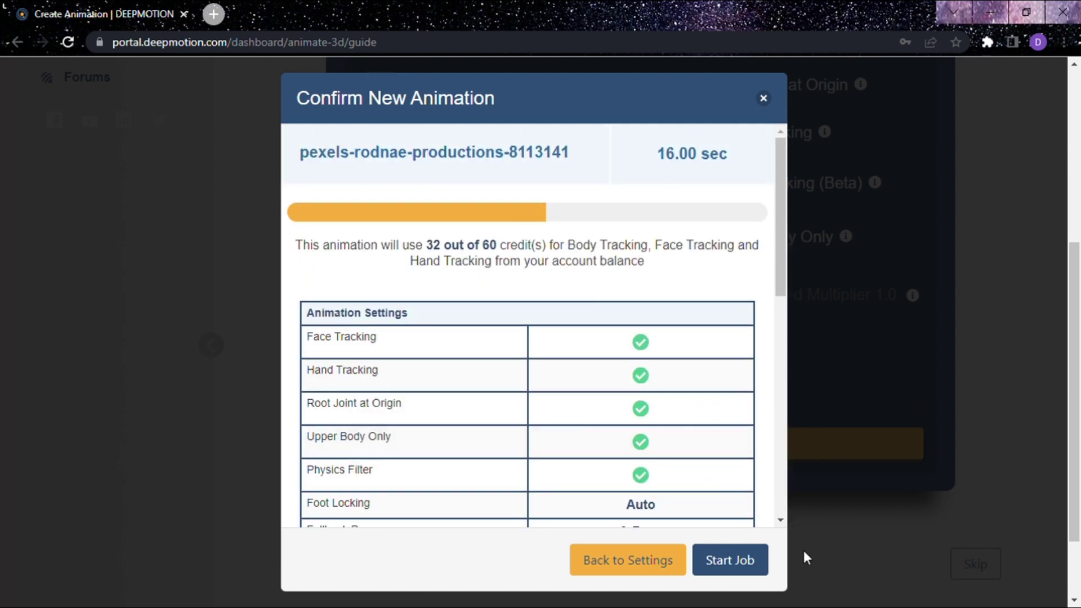
pyautogui.click(764, 559)
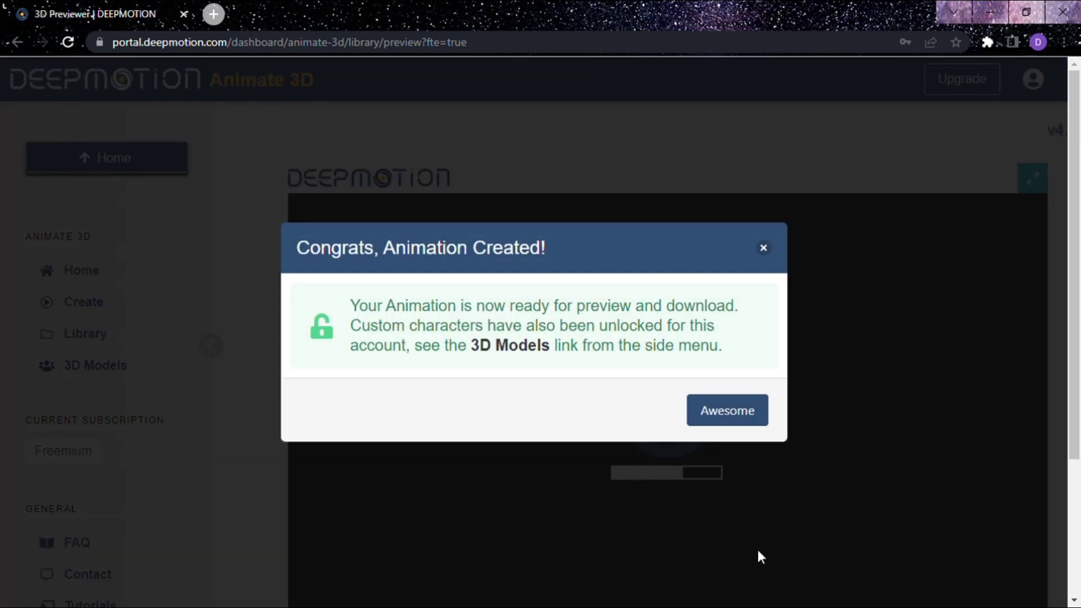
# - Dismiss the animation-created message and camera instructions to view the dancing character beside the source video
pyautogui.click(728, 414)
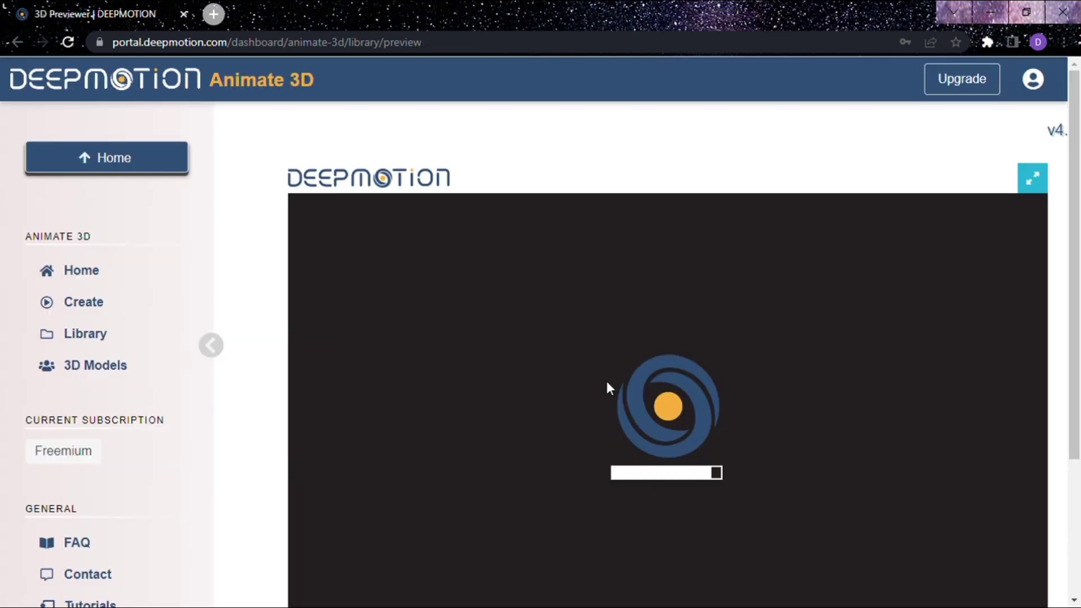
pyautogui.scroll(-3, 606, 378)
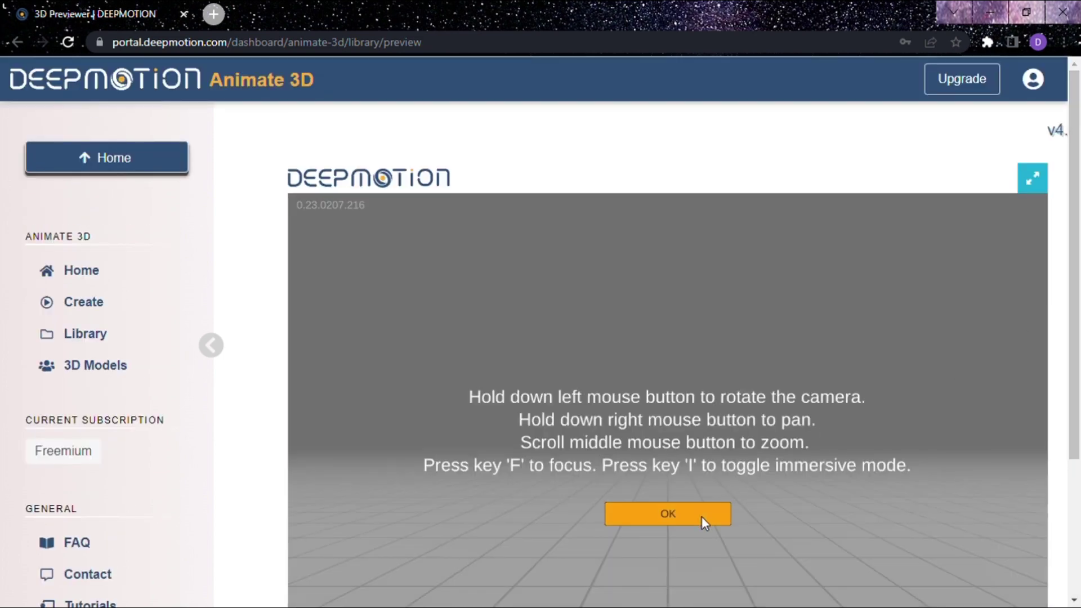
pyautogui.click(702, 516)
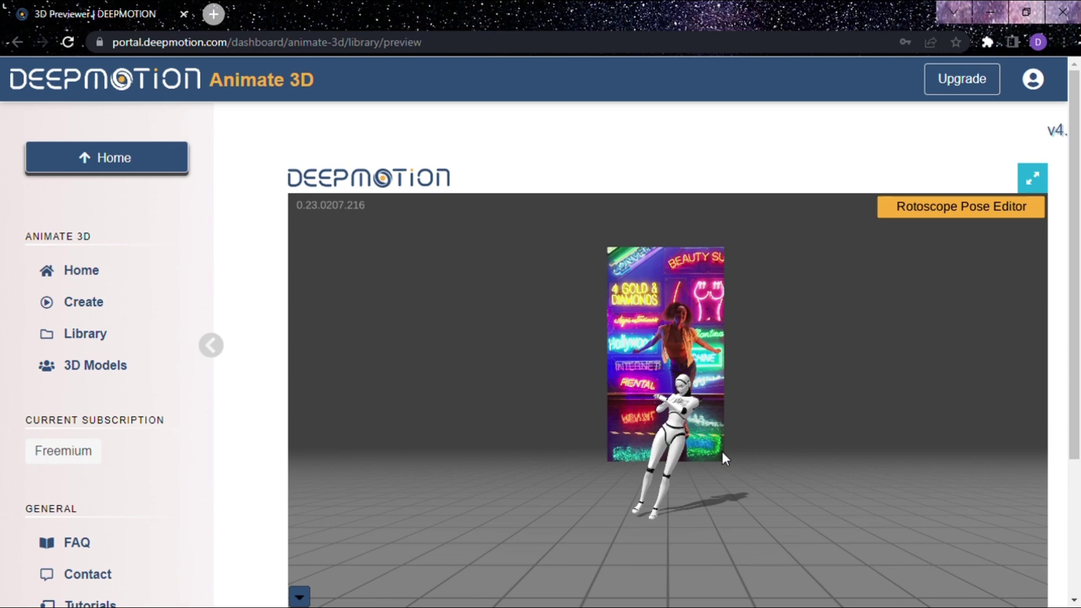
pyautogui.scroll(-1, 1079, 372)
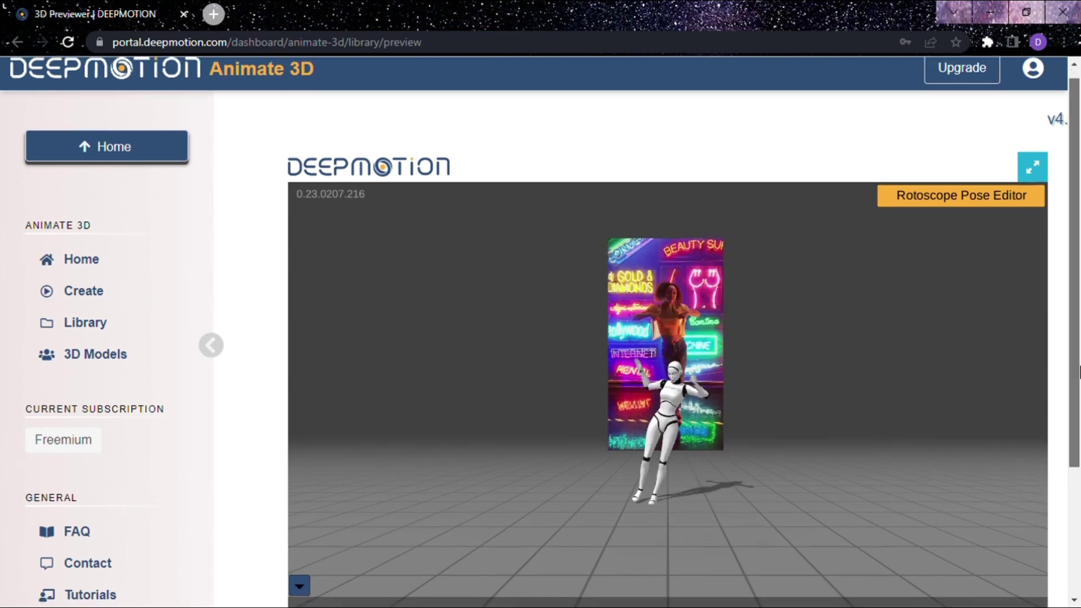
pyautogui.moveTo(1079, 371); pyautogui.dragTo(1079, 414)
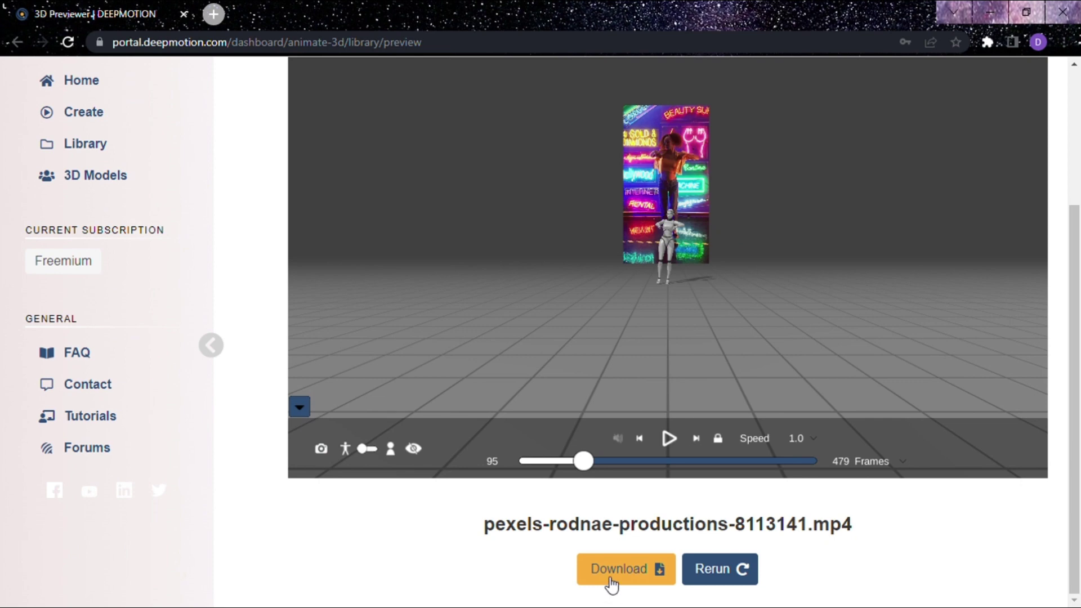
# - Download the animation with FBX kept as the export format, saving it as a zip
pyautogui.click(612, 575)
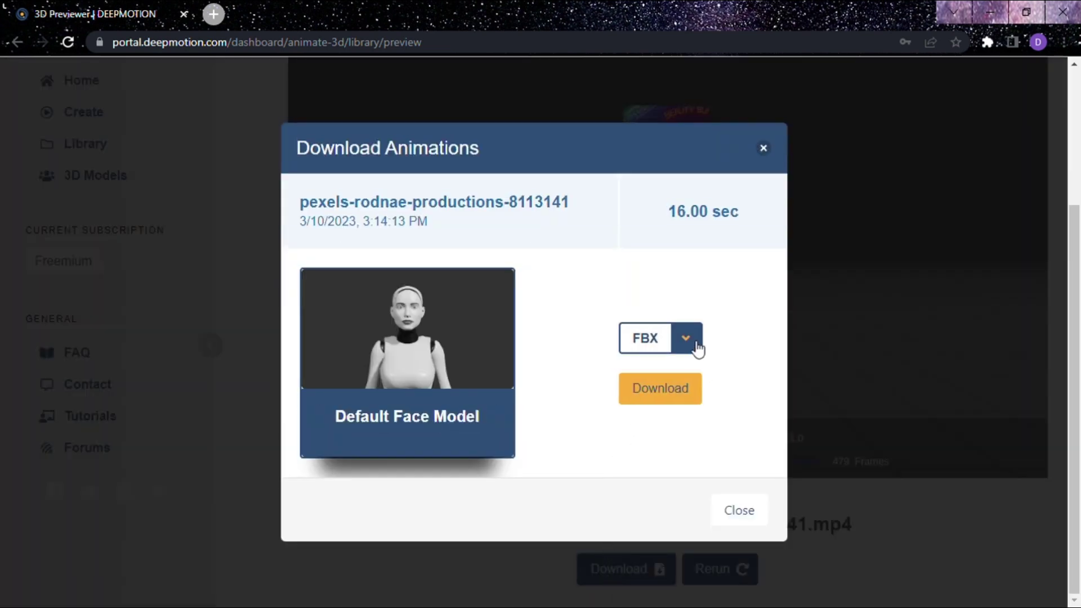
pyautogui.click(697, 347)
pyautogui.click(699, 349)
pyautogui.click(687, 395)
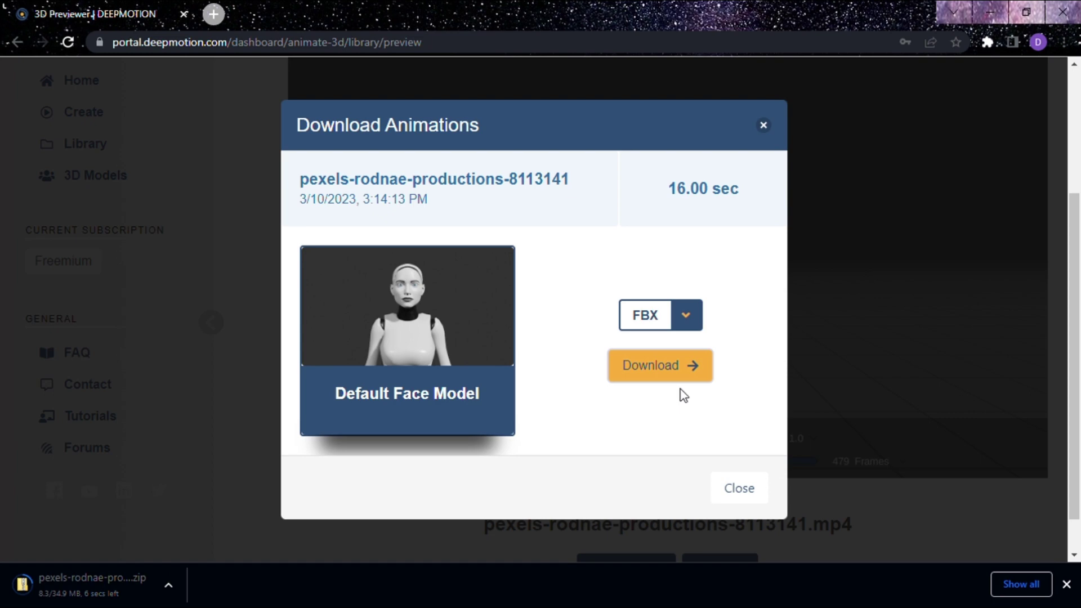